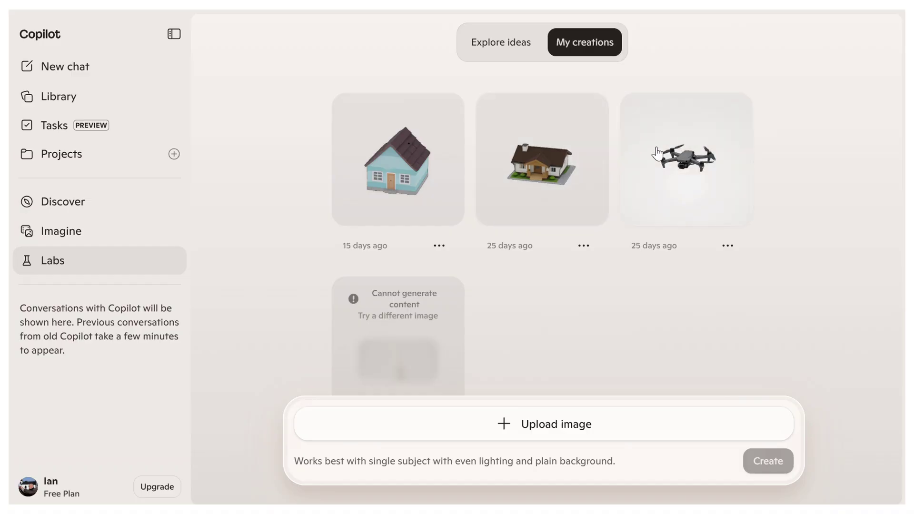
Step: Examine the saved 3D models of the brown-roofed bungalow, the drone and the blue house from different angles
left_click(547, 152)
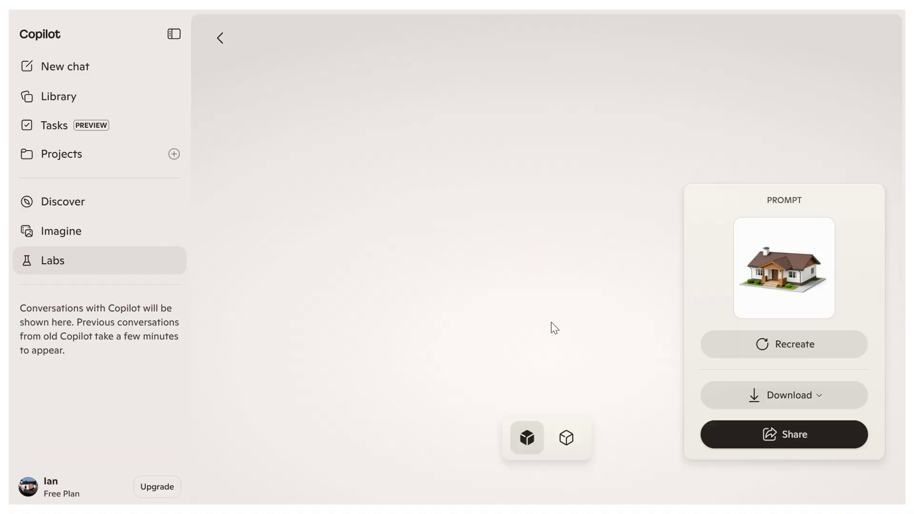
left_click_drag(628, 318, 596, 291)
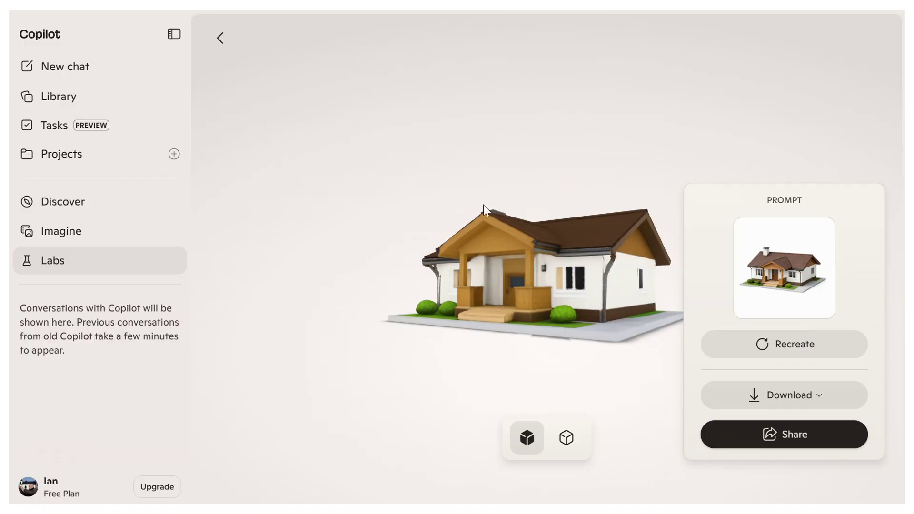
left_click(217, 38)
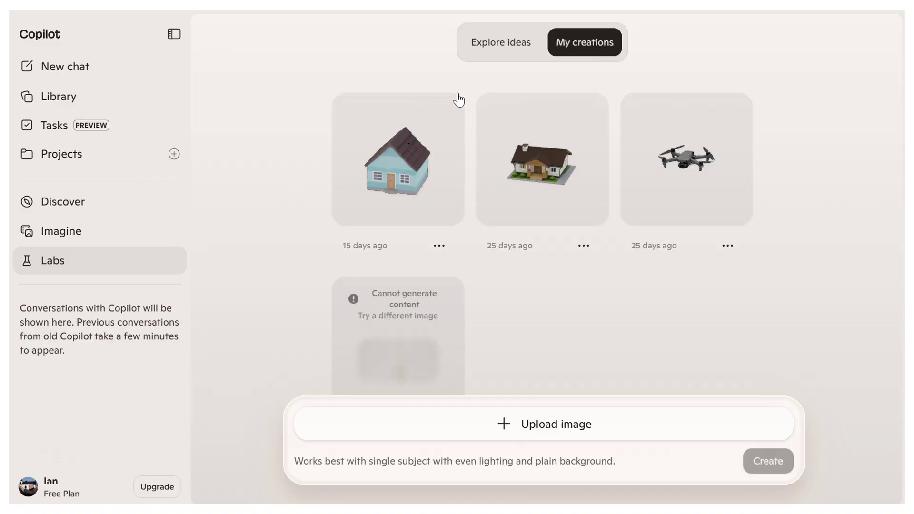
left_click(671, 172)
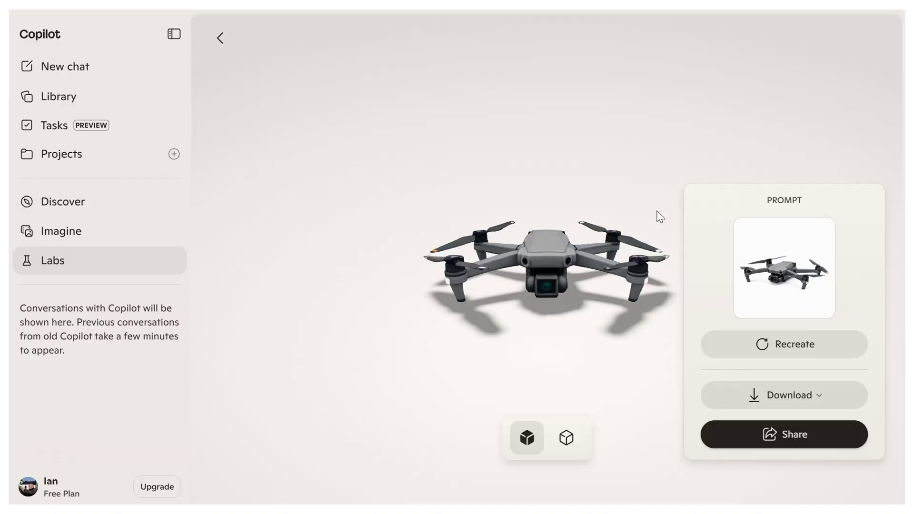
left_click_drag(627, 330, 560, 231)
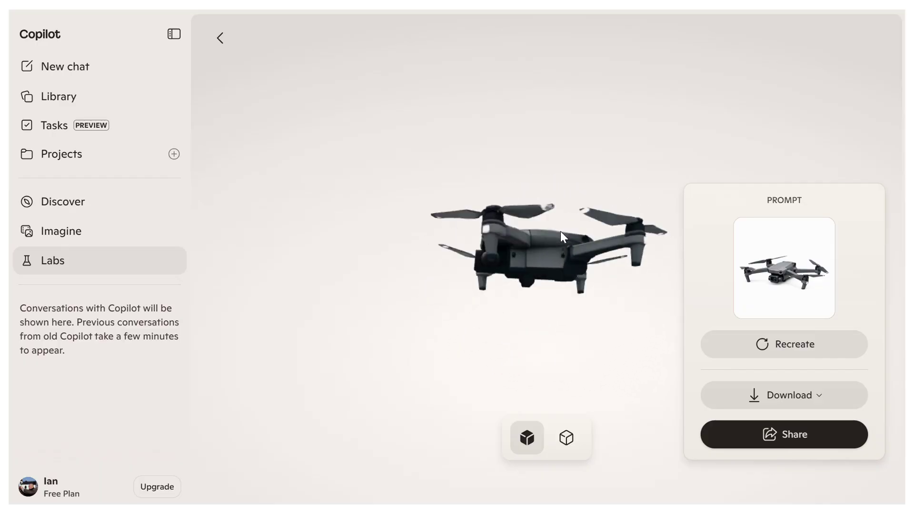
left_click(221, 37)
left_click(412, 167)
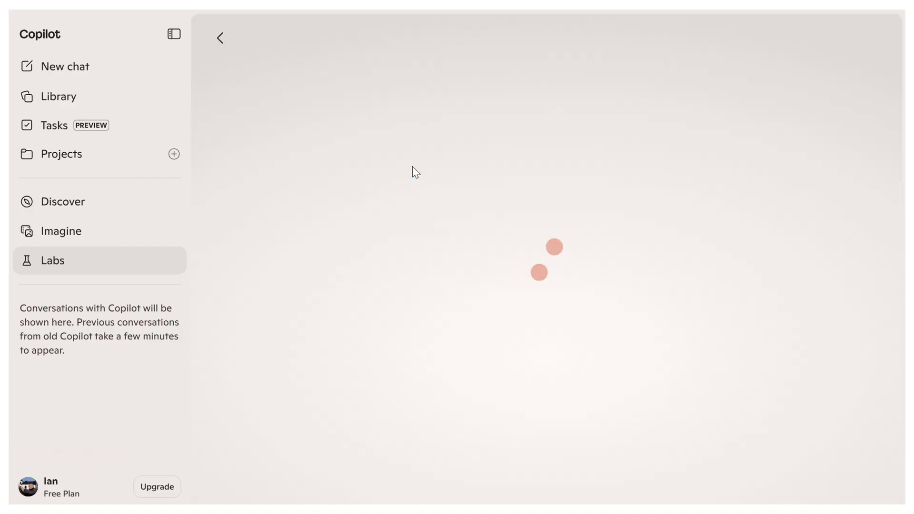
left_click_drag(645, 265, 599, 204)
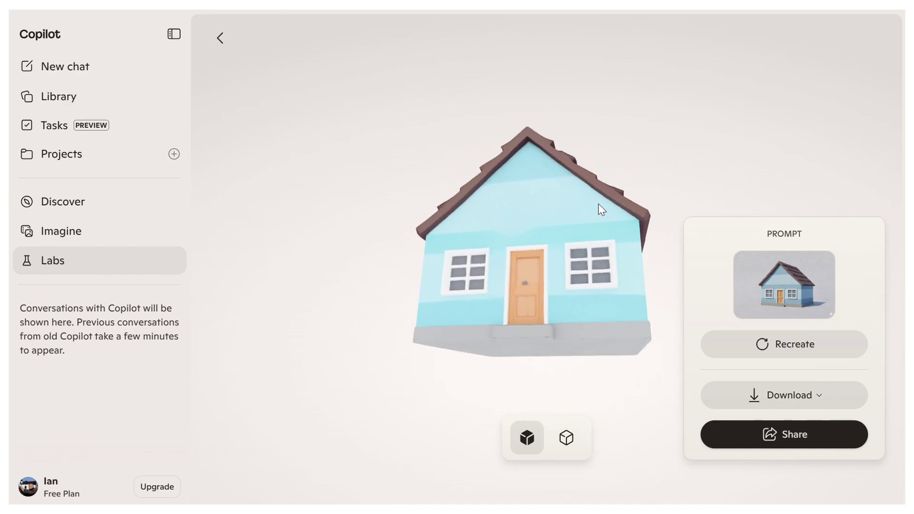
left_click(221, 40)
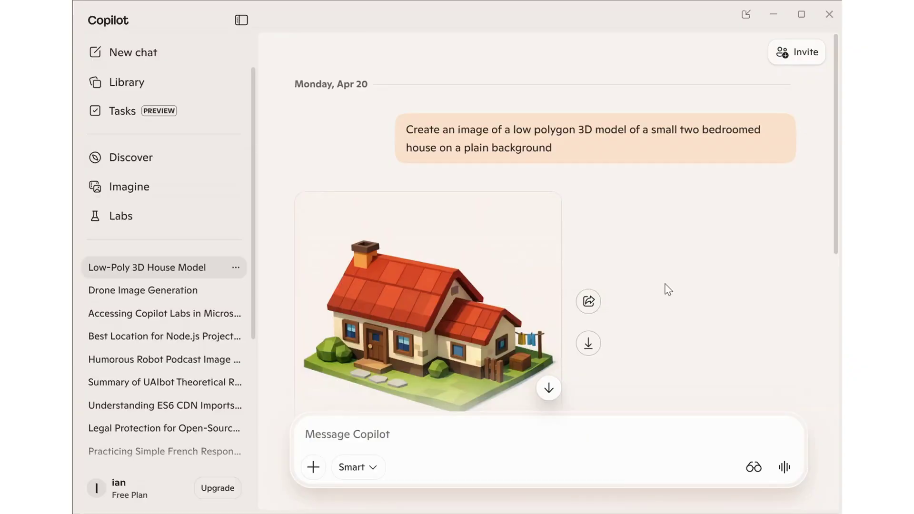
Step: Review the Low-Poly 3D House Model conversation down to the edited blue house with a simple rectangular base
scroll(699, 304, "down", 6)
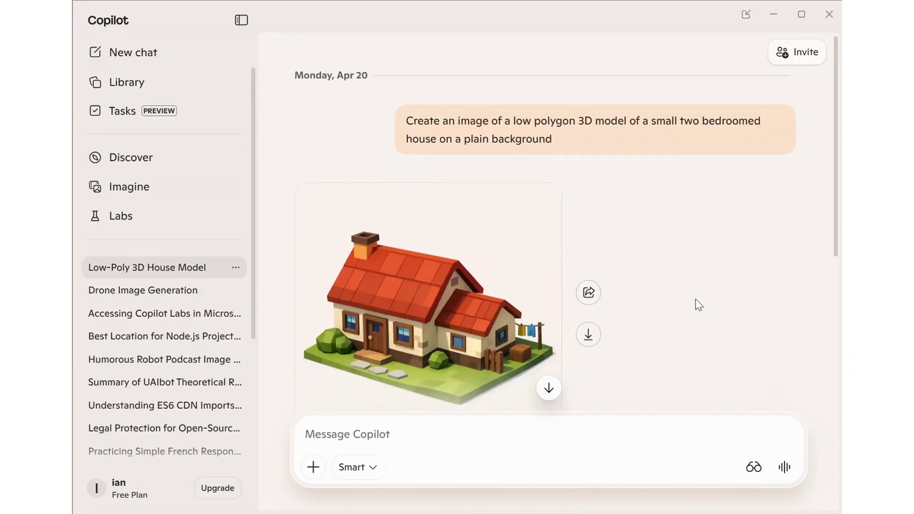
scroll(695, 299, "down", 5)
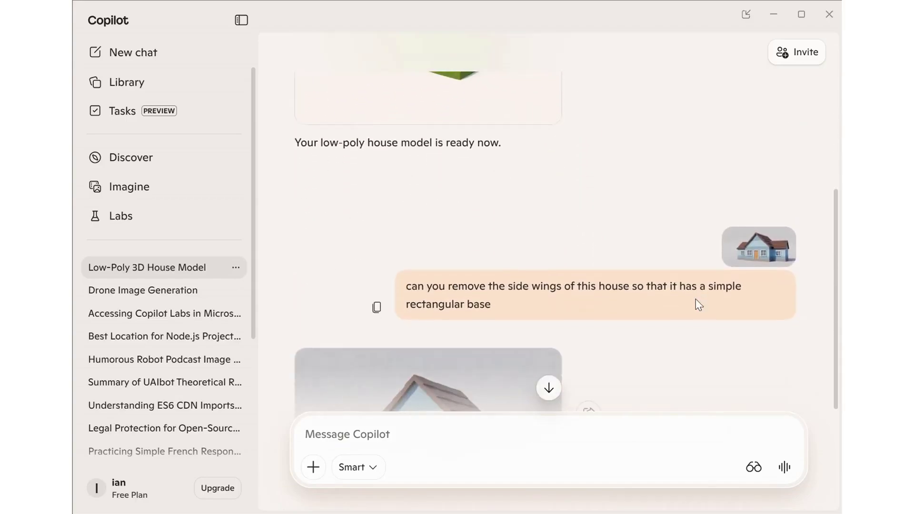
scroll(696, 299, "up", 1)
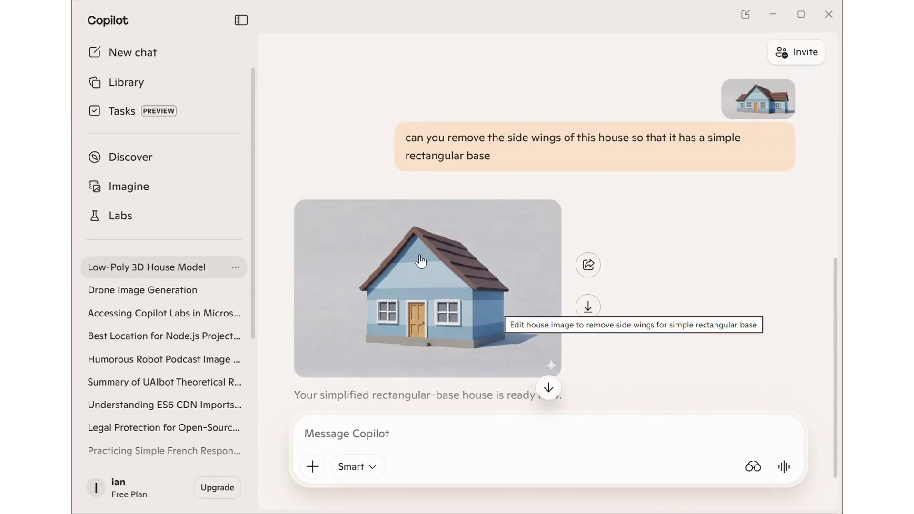
Step: Open Copilot Labs and go to the Copilot 3D experiment
left_click(118, 227)
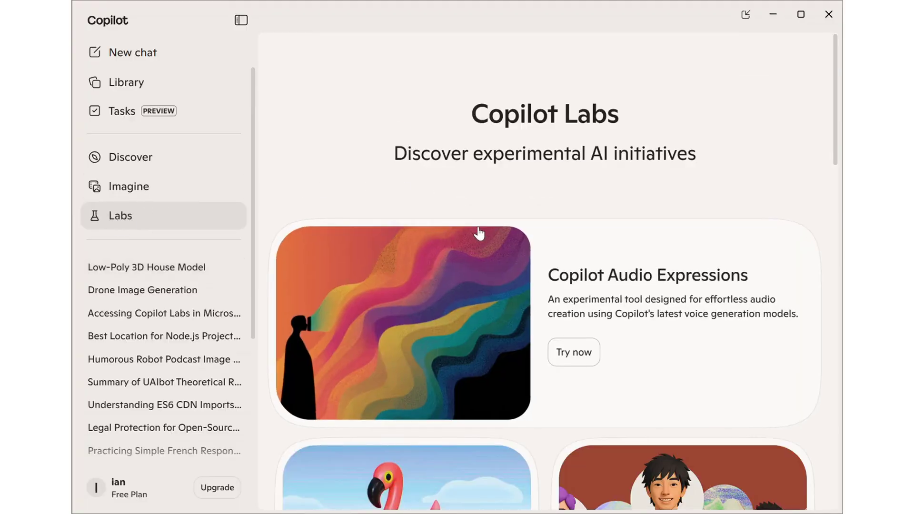
scroll(479, 233, "down", 4)
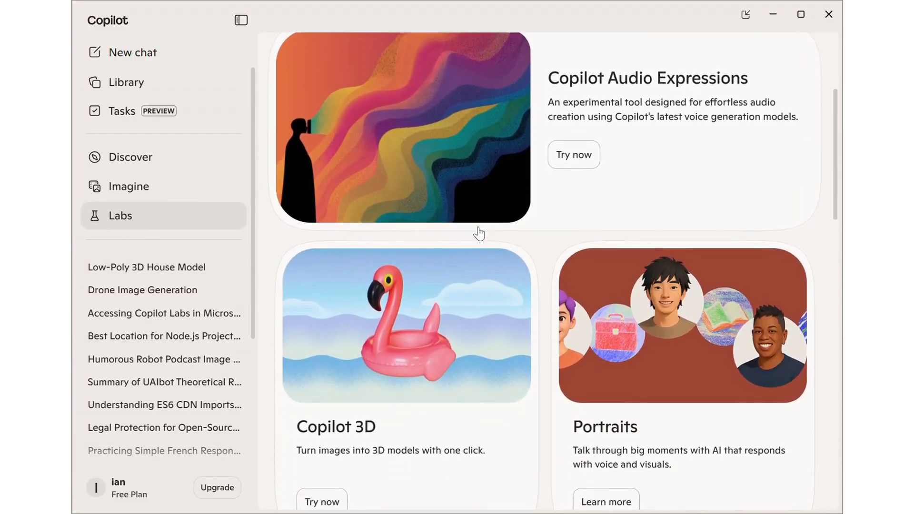
scroll(479, 234, "down", 3)
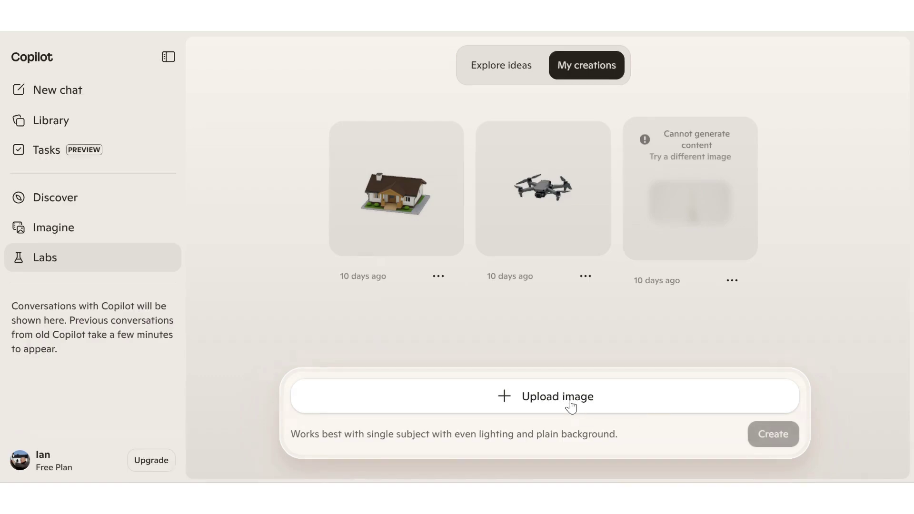
Step: Upload Copilot_20260420_094355_house.png and create a 3D model from it
left_click(571, 404)
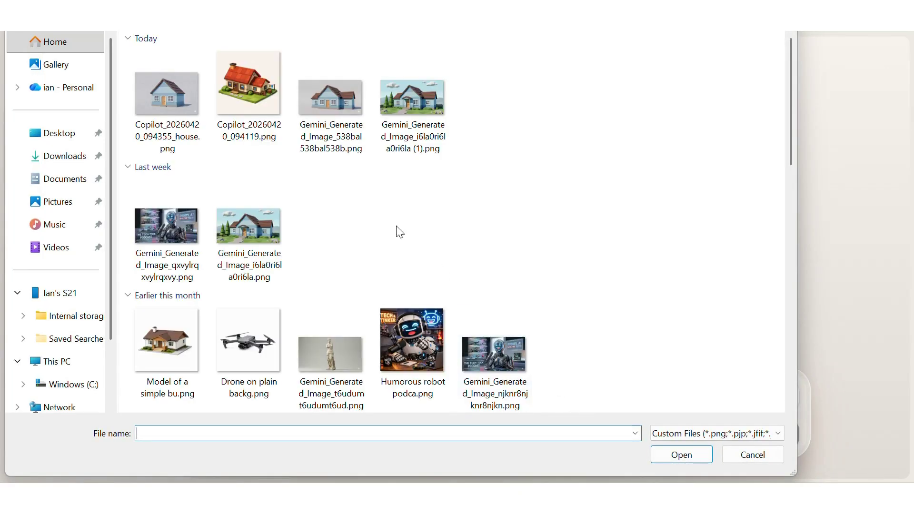
left_click(168, 105)
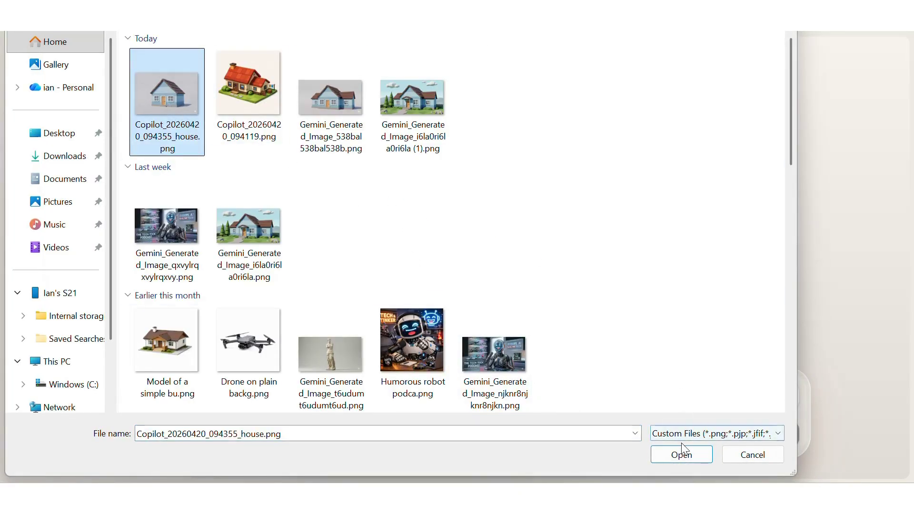
left_click(683, 456)
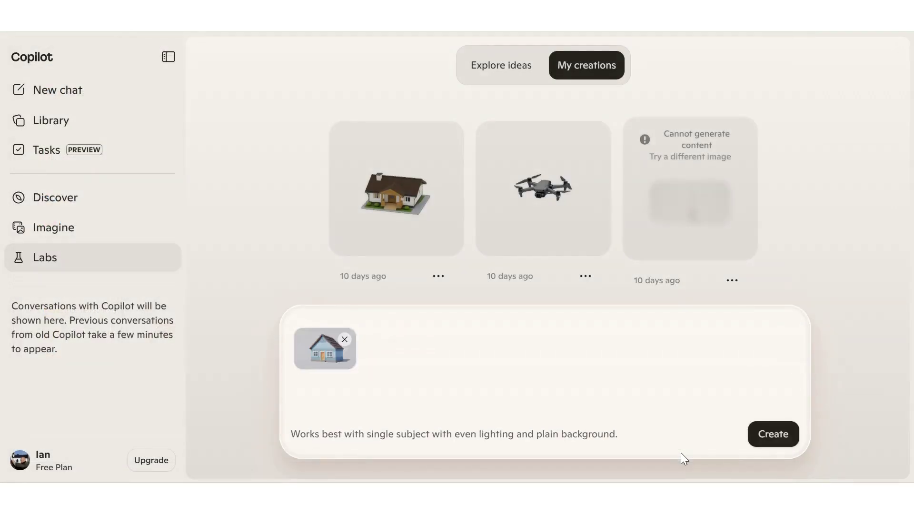
left_click(767, 436)
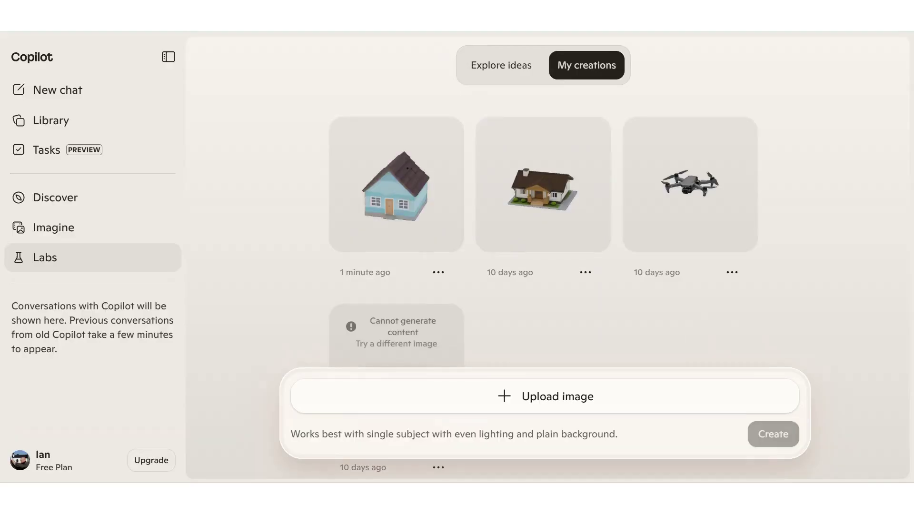
Step: Open the newly generated blue house model and inspect it from several angles, both textured and untextured
left_click(393, 206)
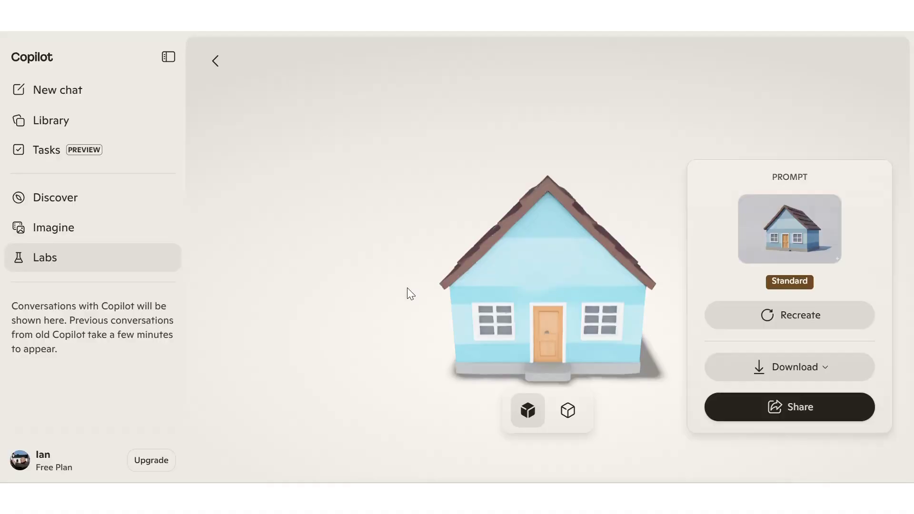
left_click_drag(408, 287, 360, 301)
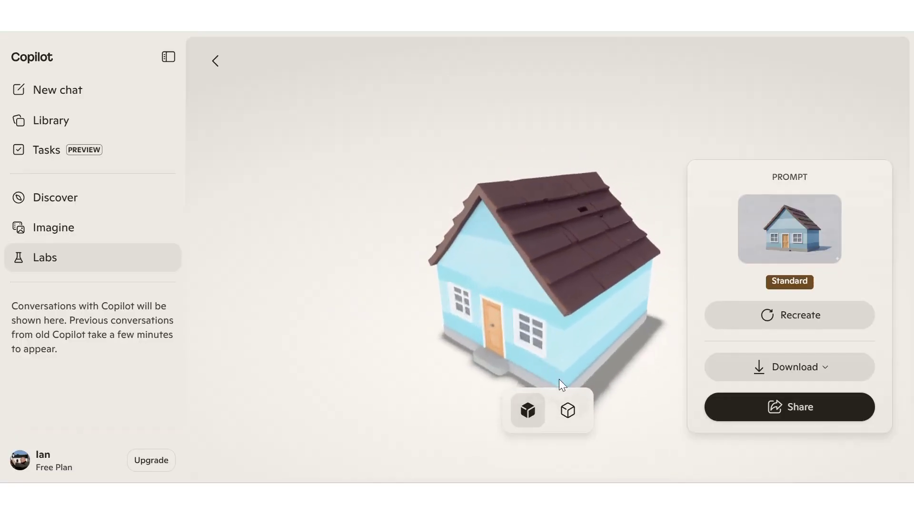
left_click(569, 413)
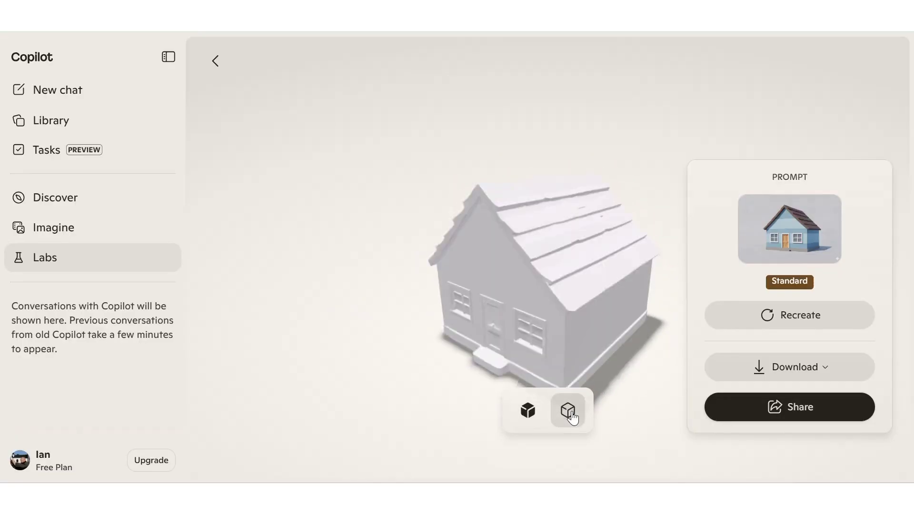
left_click_drag(346, 309, 376, 271)
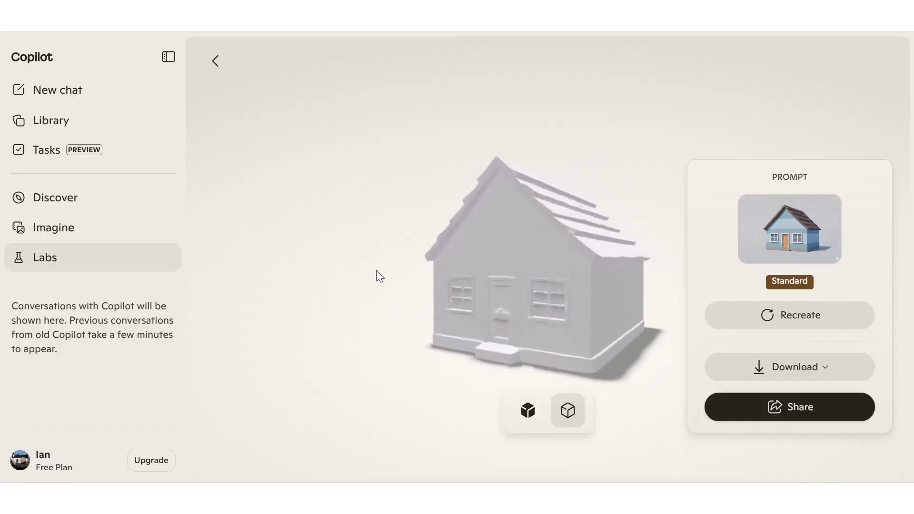
left_click(528, 410)
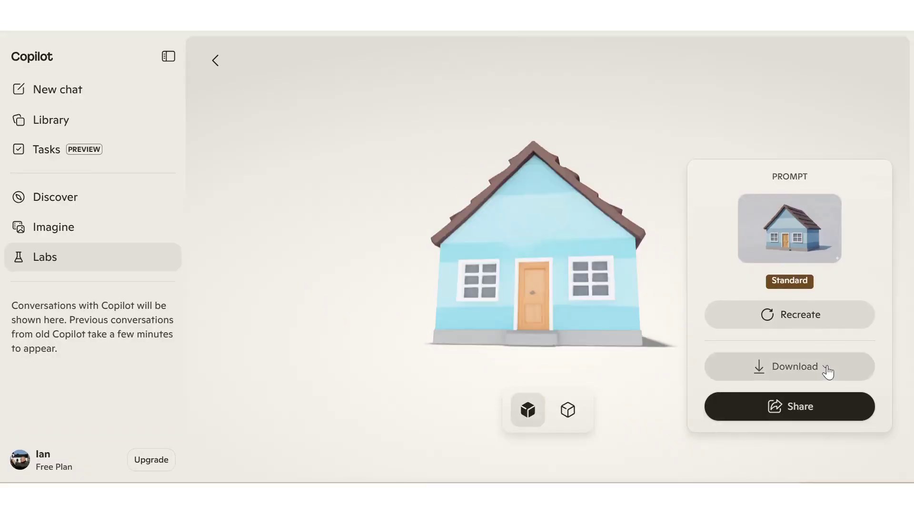
Step: Download the blue house model in GLB format
left_click(829, 372)
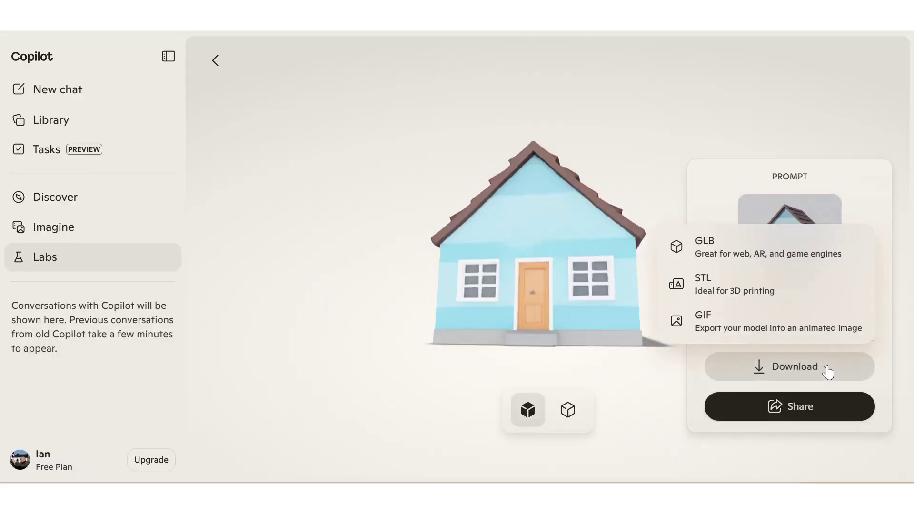
left_click(718, 247)
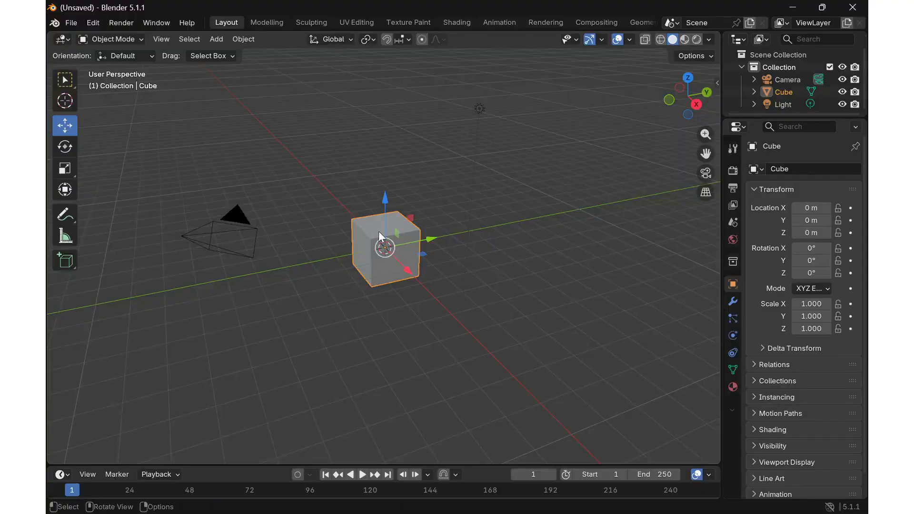
Step: In Blender, move the default cube about 9.67 m along Y and import Copilot3D-60dae0a1-9112-4c55-8897-5e9d9b9170eb.glb from Downloads as glTF 2.0
left_click_drag(432, 238, 624, 205)
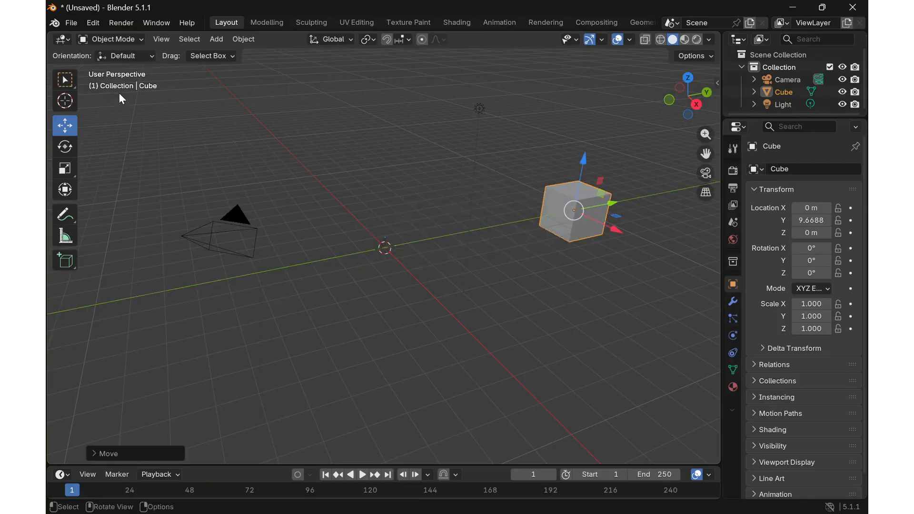
left_click(73, 24)
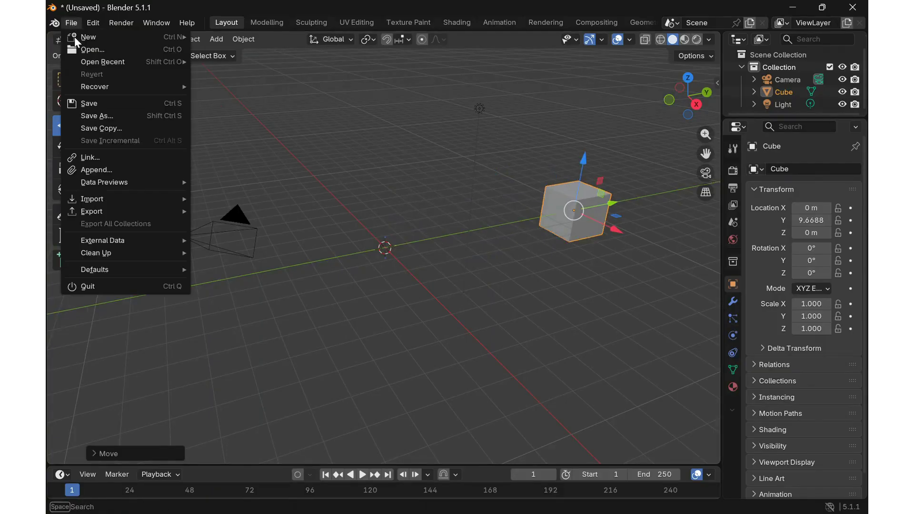
mouse_move(85, 200)
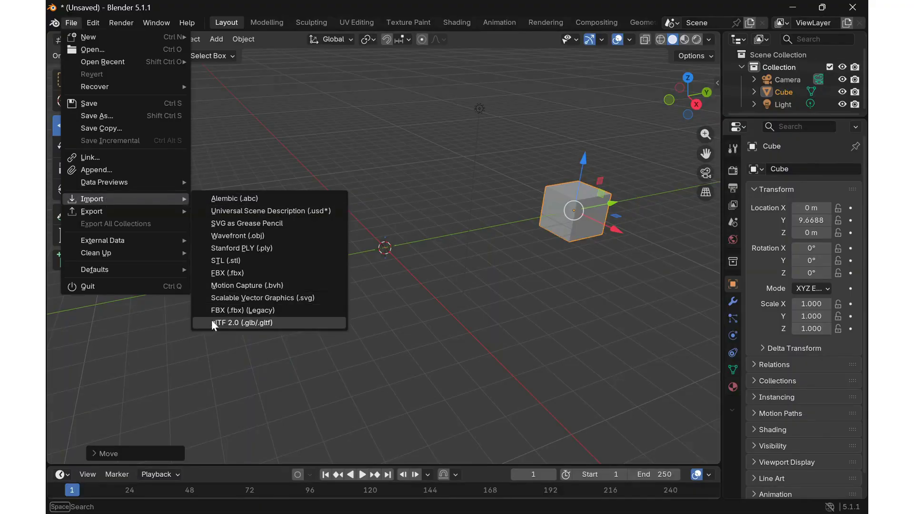
left_click(258, 324)
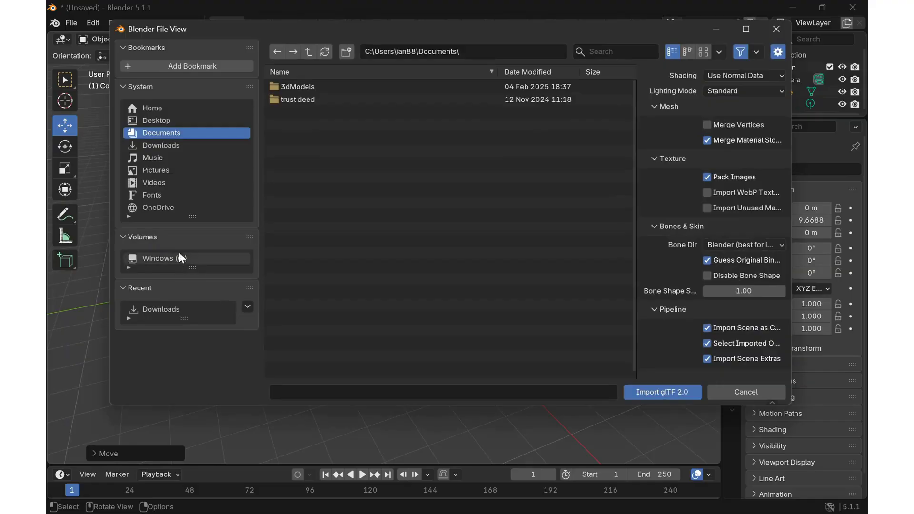
left_click(158, 146)
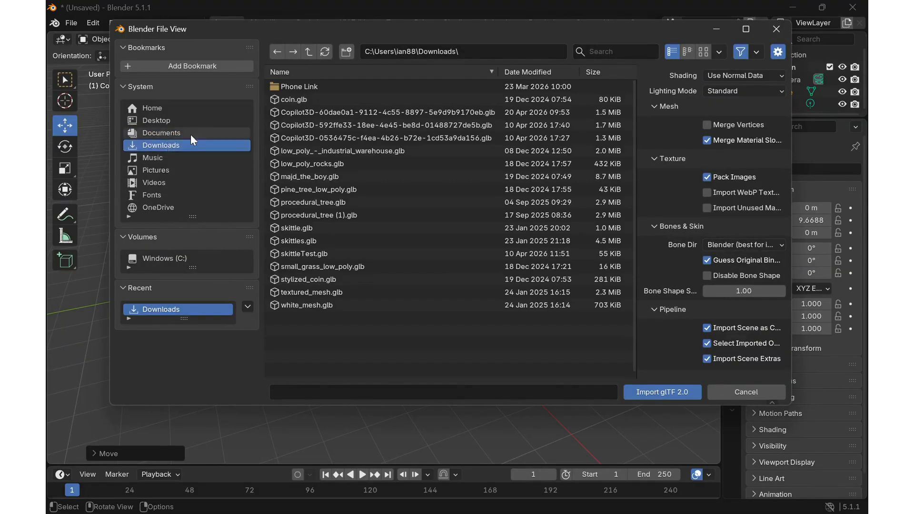
left_click(350, 112)
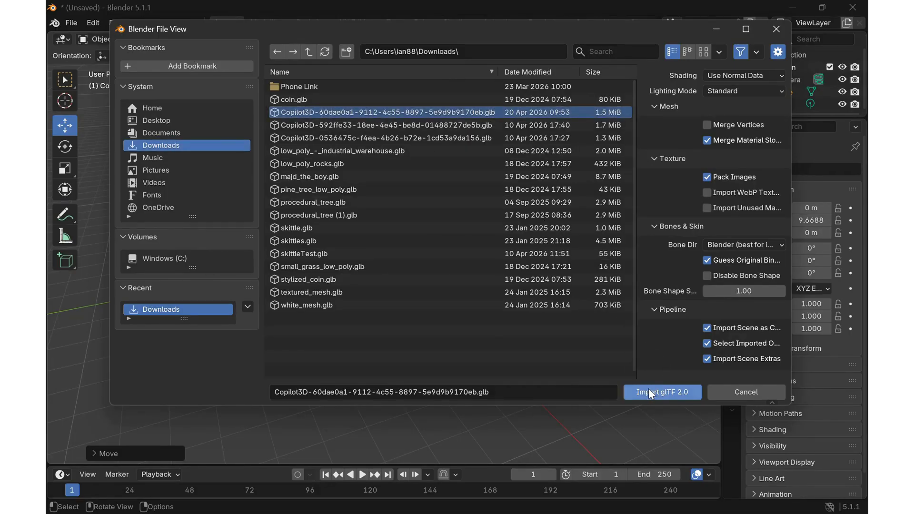
left_click(673, 391)
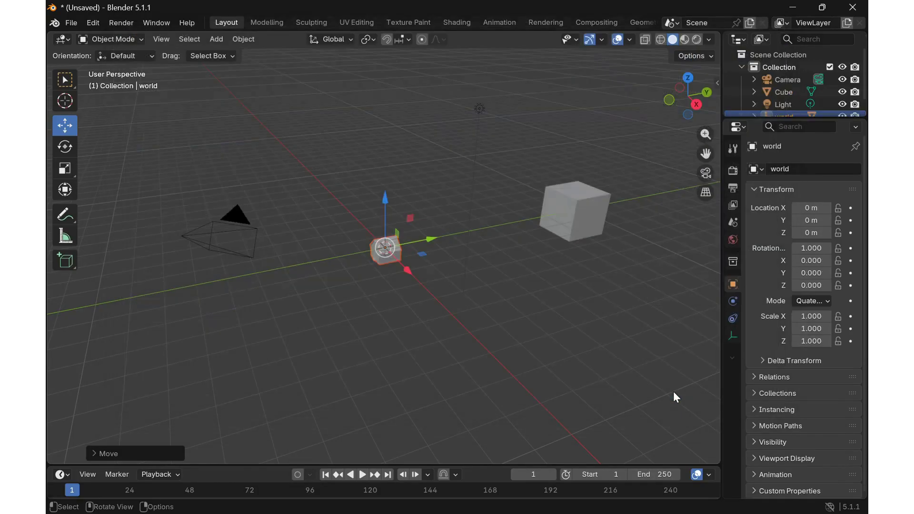
Step: Save the scene as clip1.blend in the 3dModels folder under Documents
key("ctrl+s")
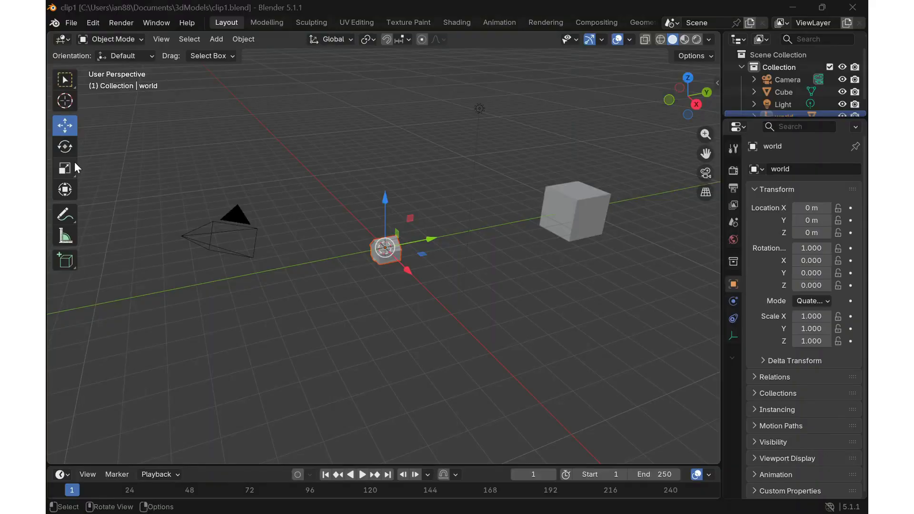
Step: Scale the imported house model uniformly to about 4.96 times its size
left_click(67, 170)
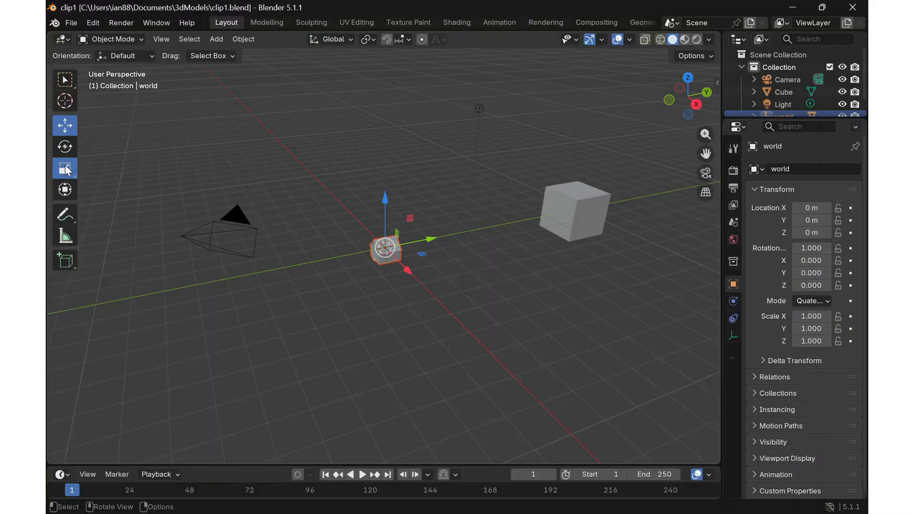
key("shift+space")
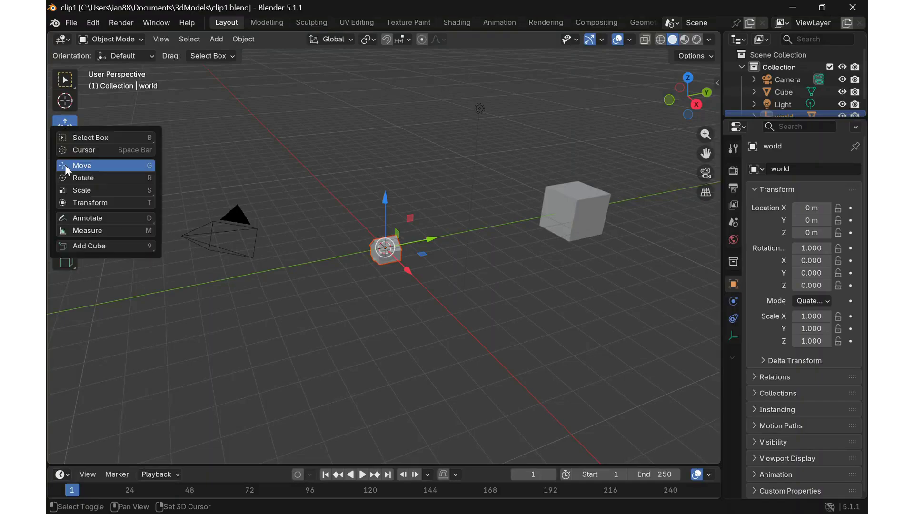
key("s")
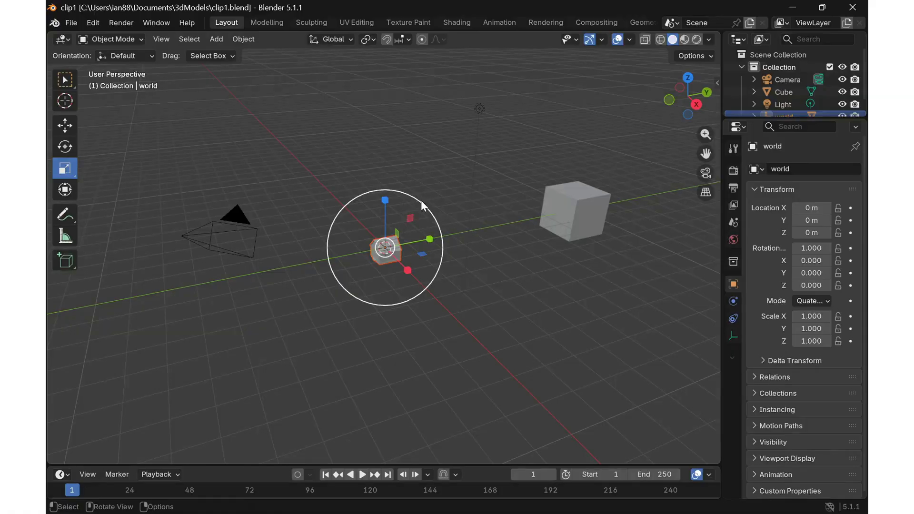
left_click_drag(422, 199, 546, 412)
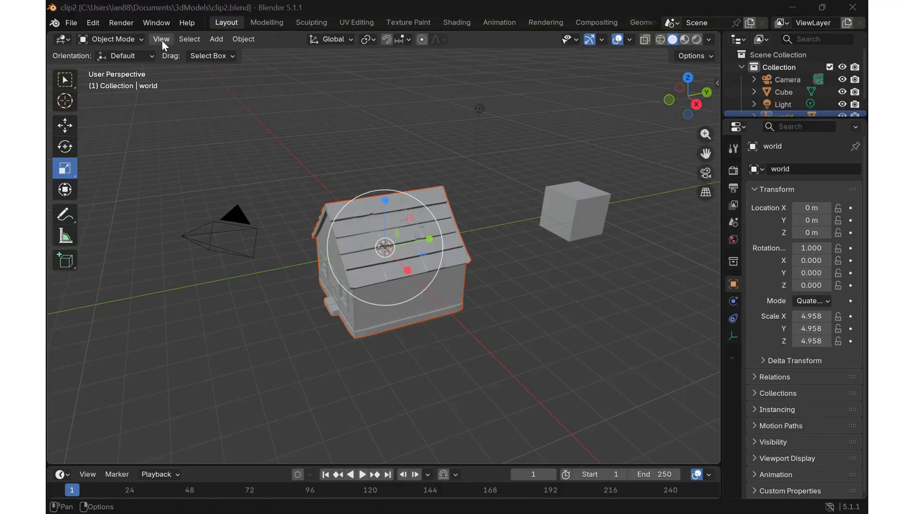
Step: From the front viewpoint, move the house up about 2.26 m along Z so its base sits on the ground line
left_click(160, 39)
mouse_move(219, 202)
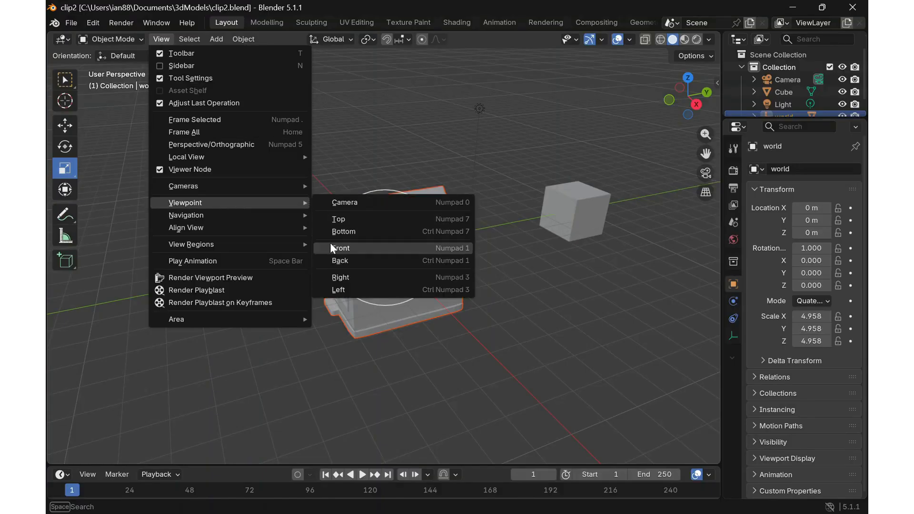
left_click(363, 248)
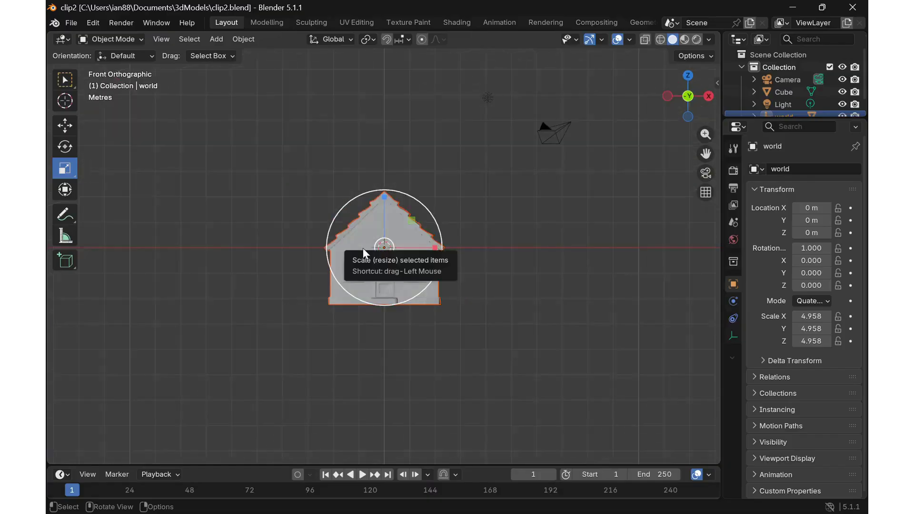
left_click(67, 127)
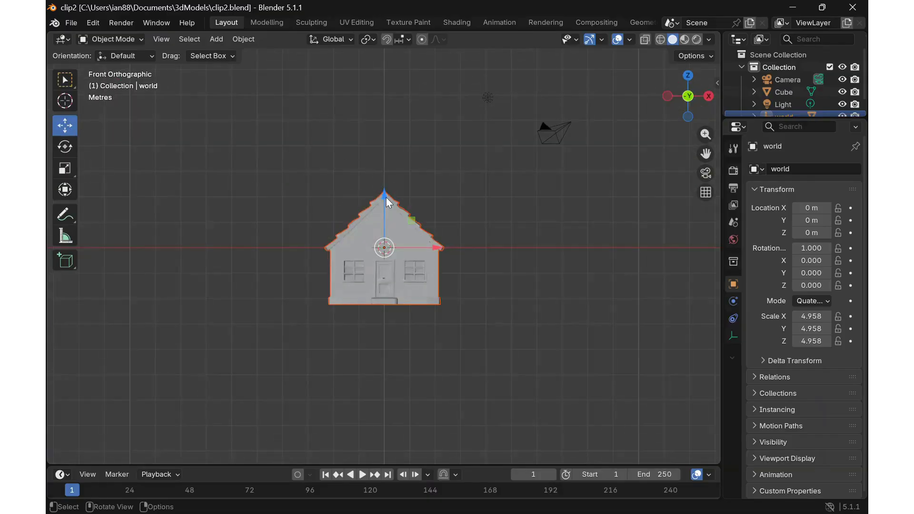
left_click_drag(386, 197, 381, 138)
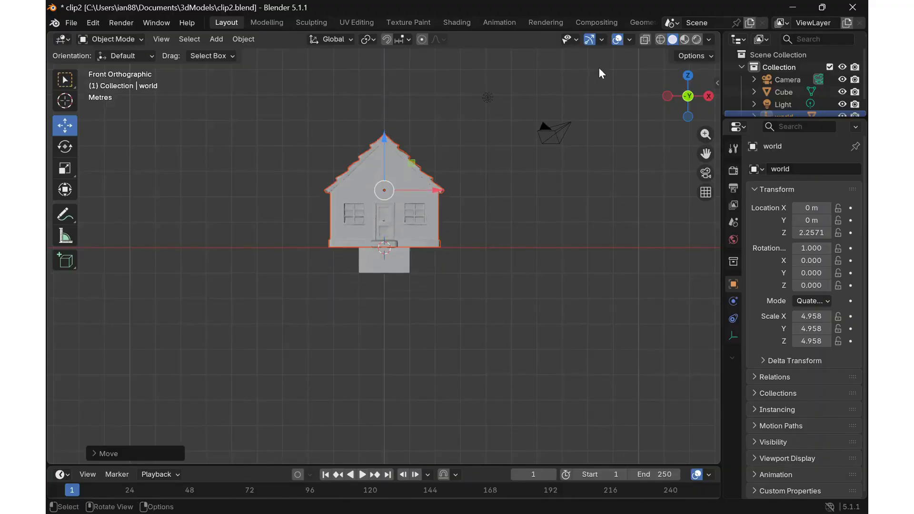
Step: View the house's textures in Material Preview from an angle and switch the viewport shading to Wireframe
left_click(687, 39)
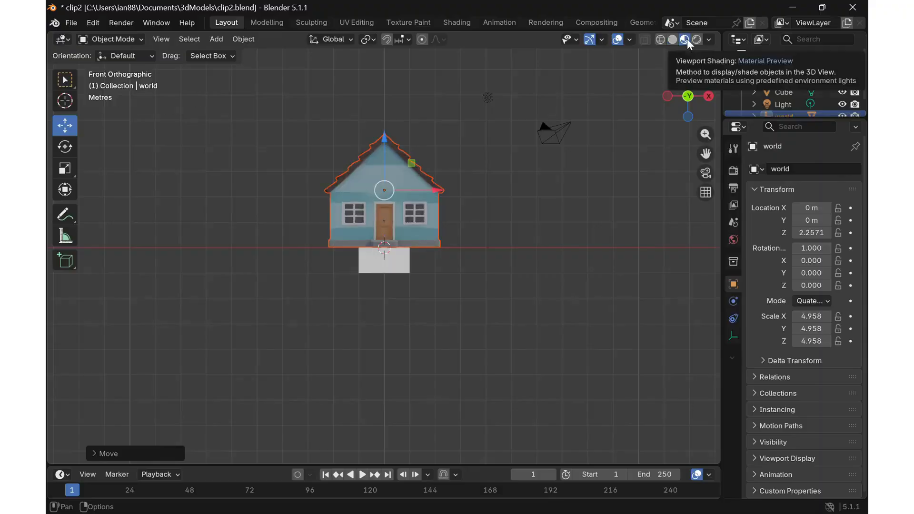
middle_click_drag(537, 157, 536, 159)
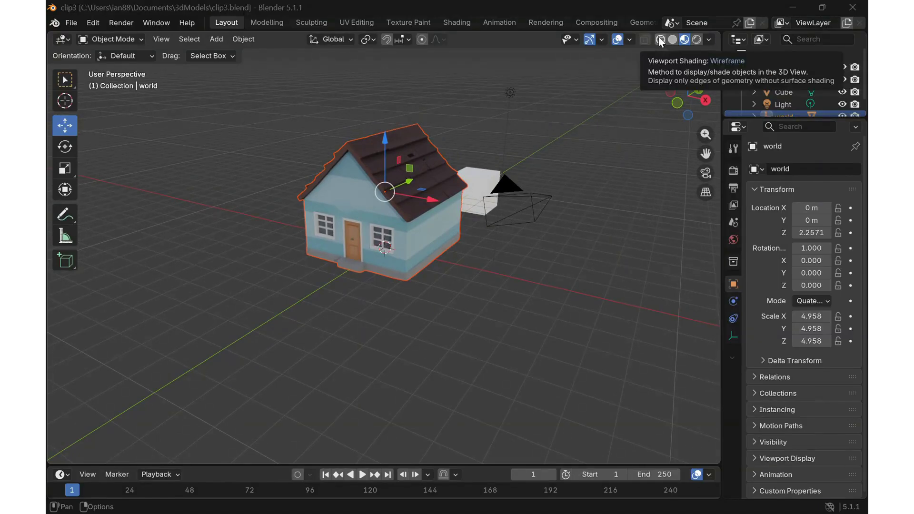
left_click(659, 39)
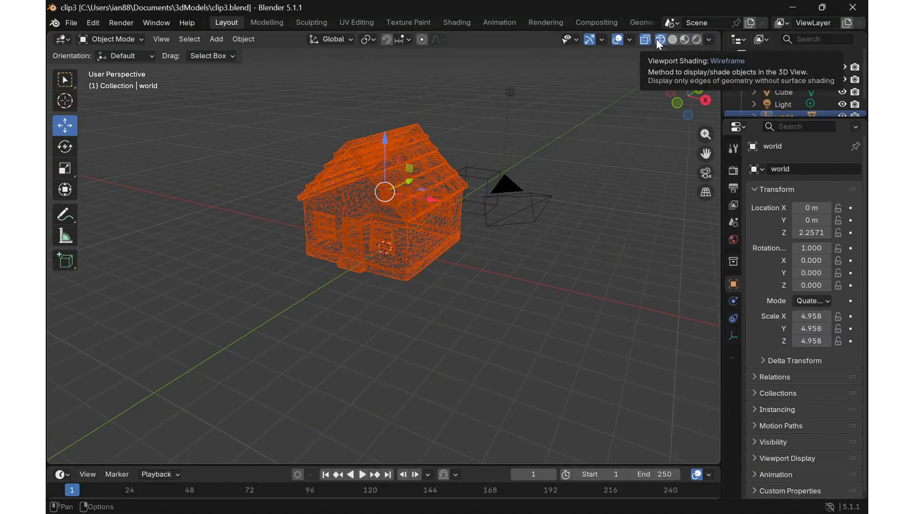
Step: Select the house mesh geometry_0 and put it into Edit Mode
left_click(483, 179)
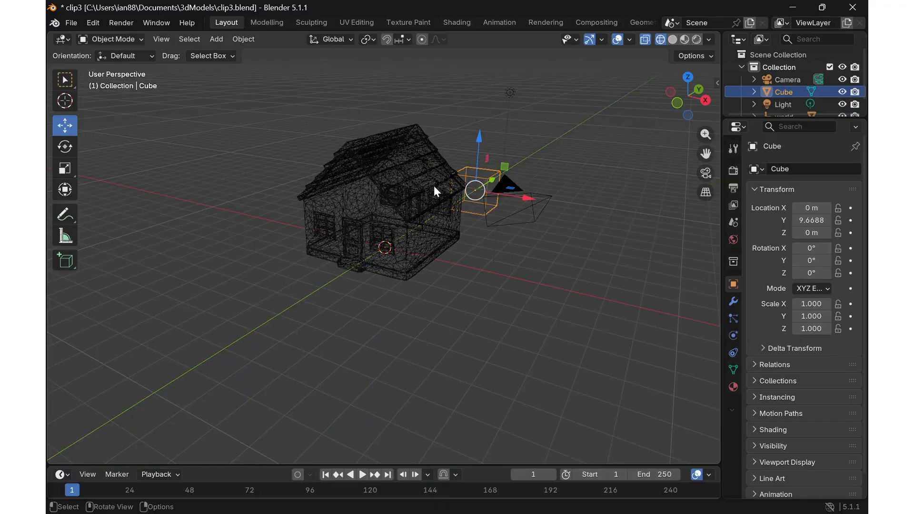
left_click(404, 203)
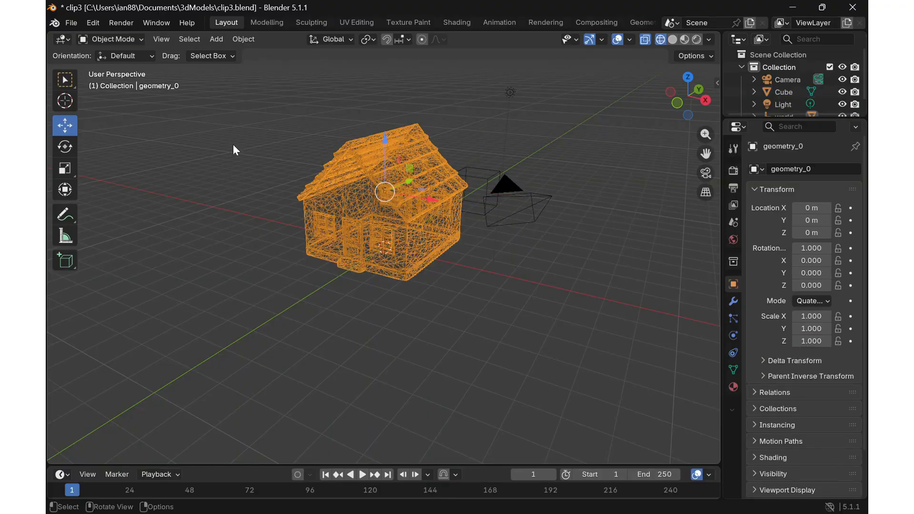
left_click(142, 39)
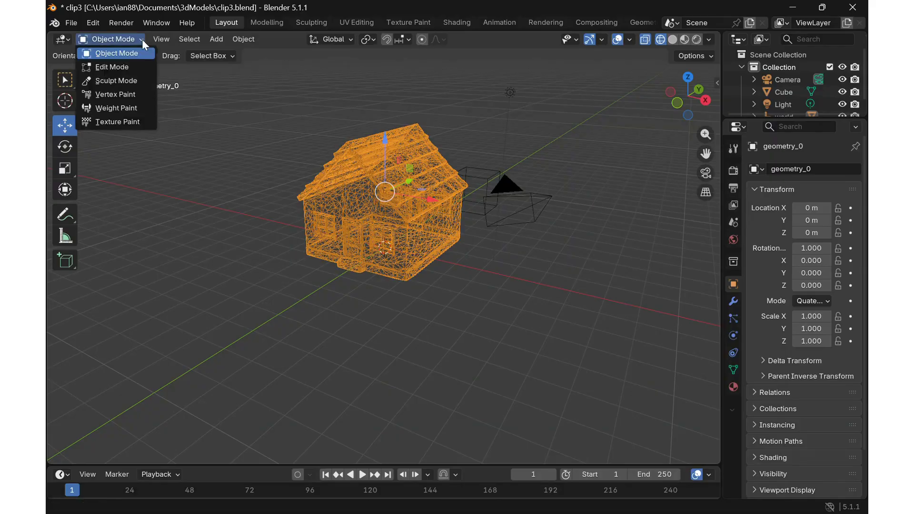
left_click(132, 64)
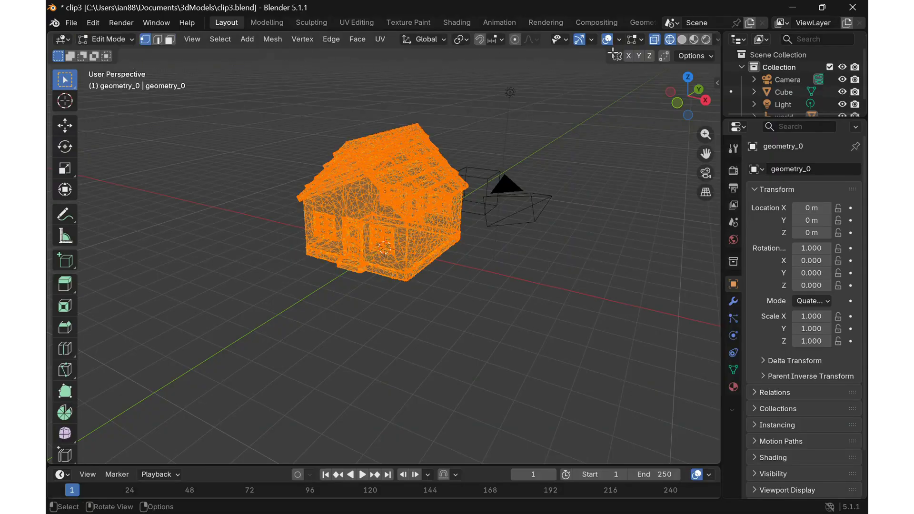
Step: Clear the vertex selection and examine the house's mesh up close in Solid and Material Preview shading
left_click(683, 39)
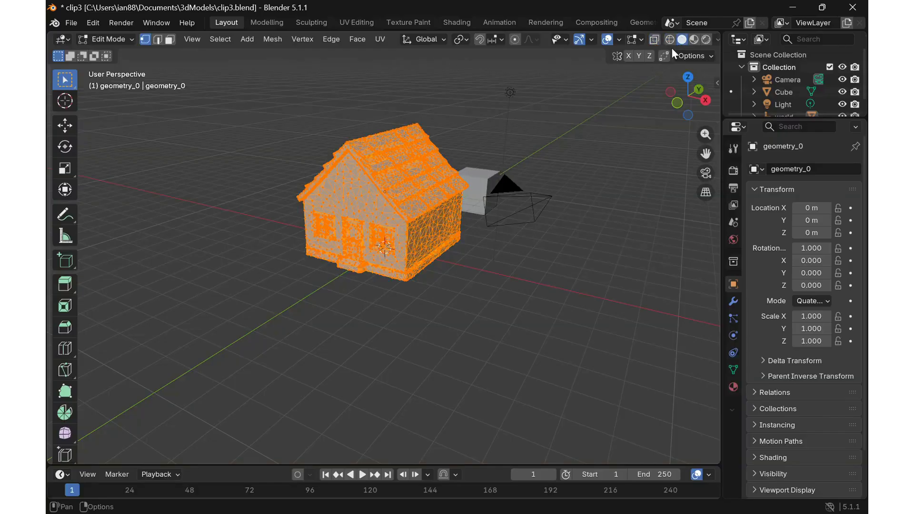
left_click(424, 223)
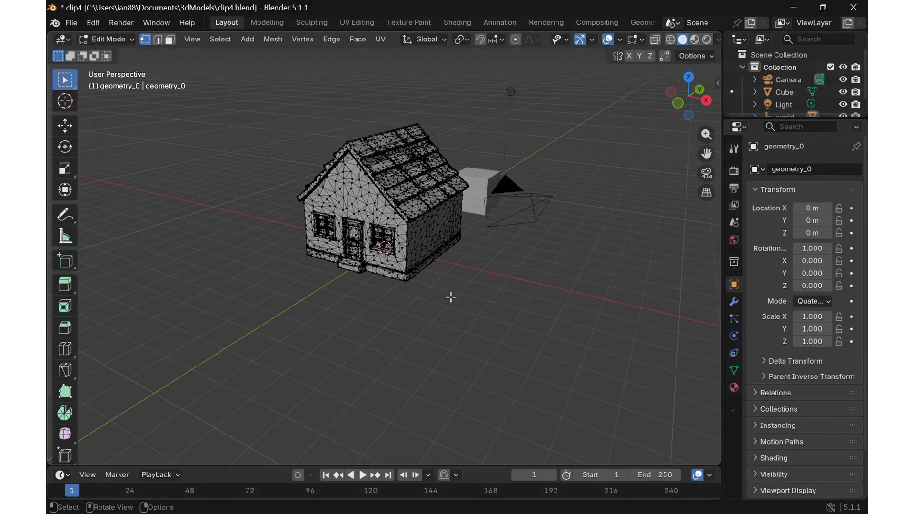
scroll(451, 297, "up", 5)
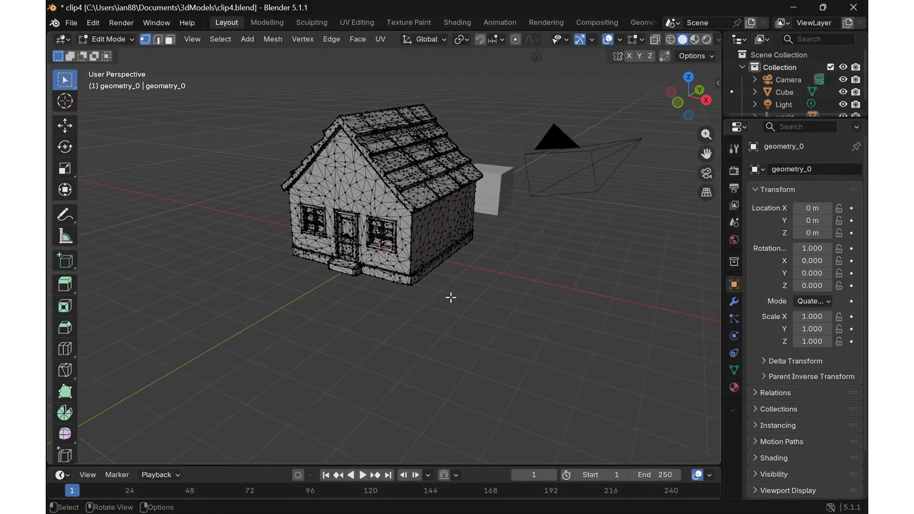
scroll(453, 281, "up", 2)
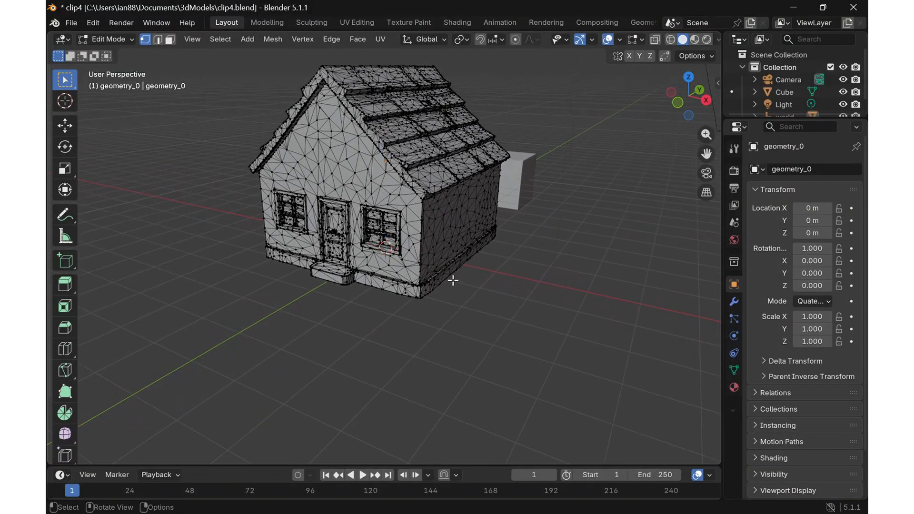
scroll(452, 281, "up", 3)
mouse_move(375, 149)
middle_mouse_down()
mouse_move(400, 209)
mouse_move(376, 149)
middle_mouse_up()
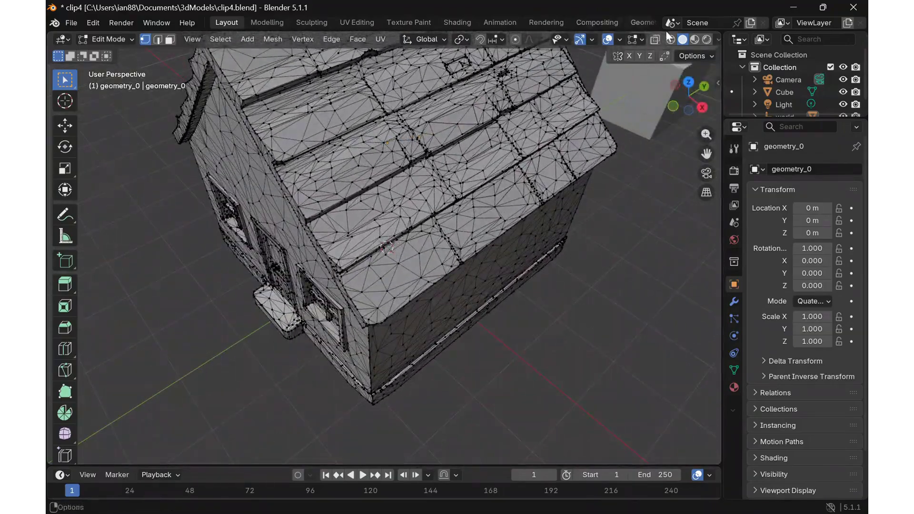
left_click(694, 39)
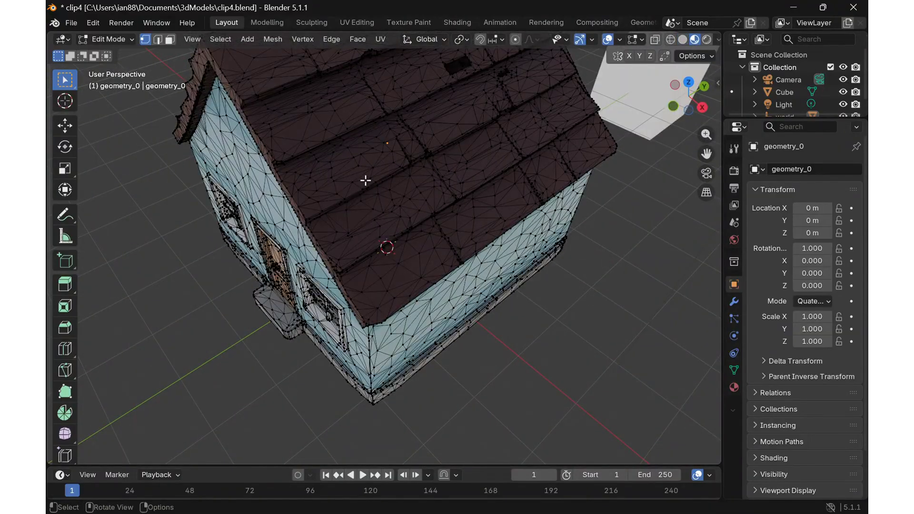
middle_click_drag(365, 181, 364, 168)
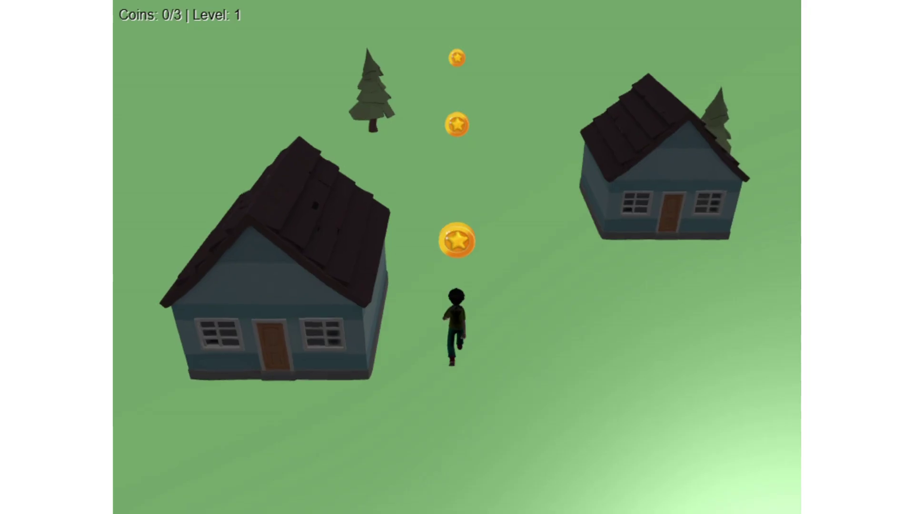
key("Up")
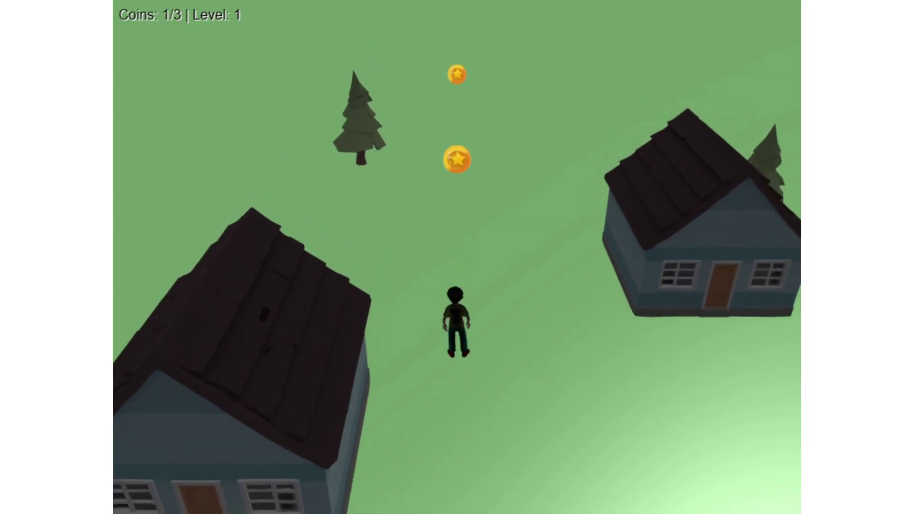
key("Left")
key("Left")
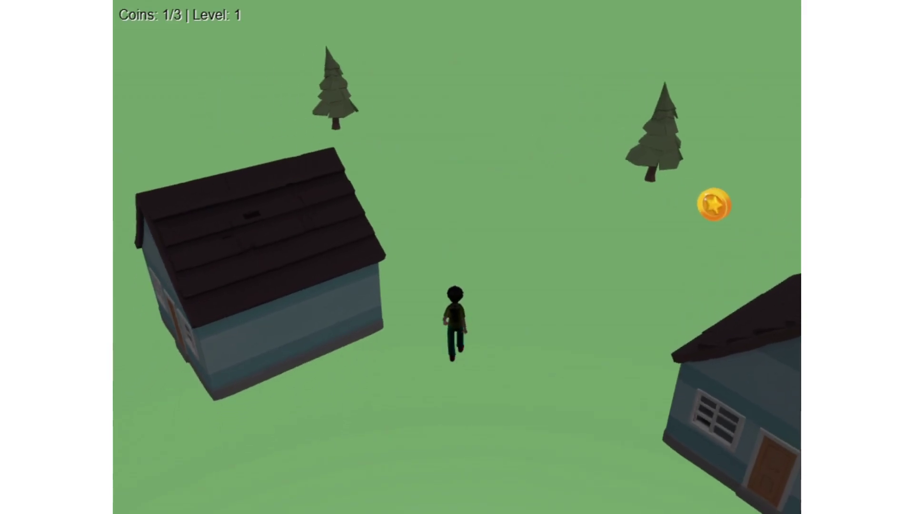
key("Left")
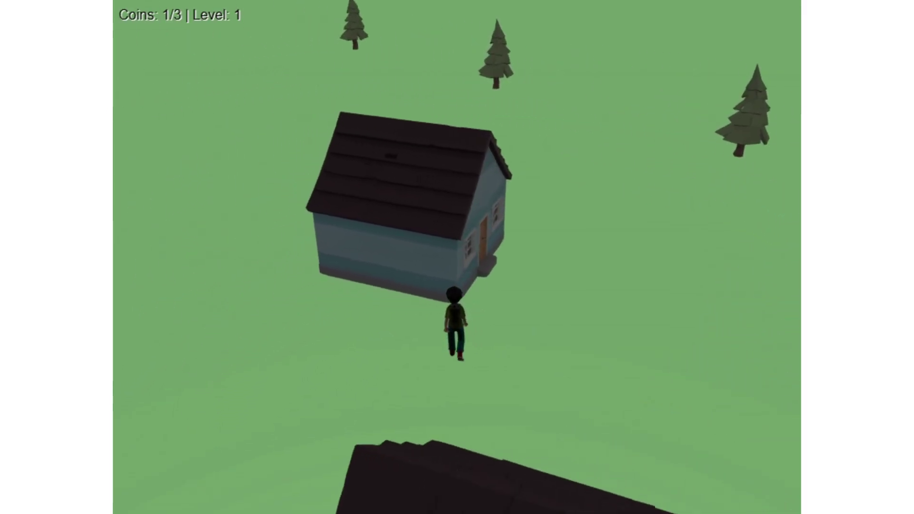
key("Left")
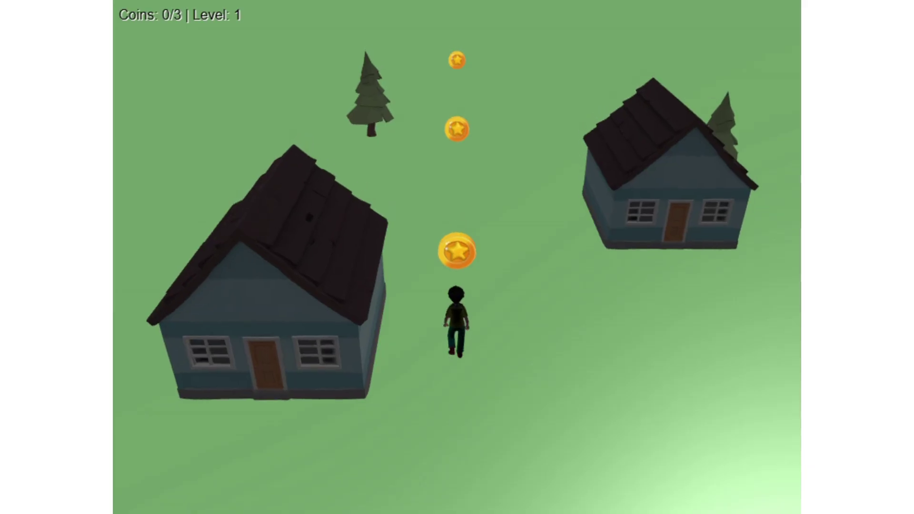
key("Up")
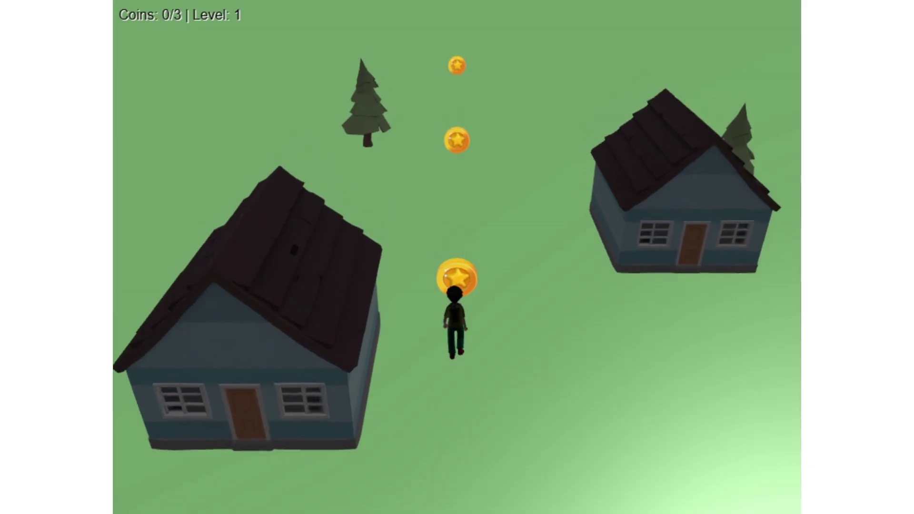
key("Up")
key("Up")
key("Left")
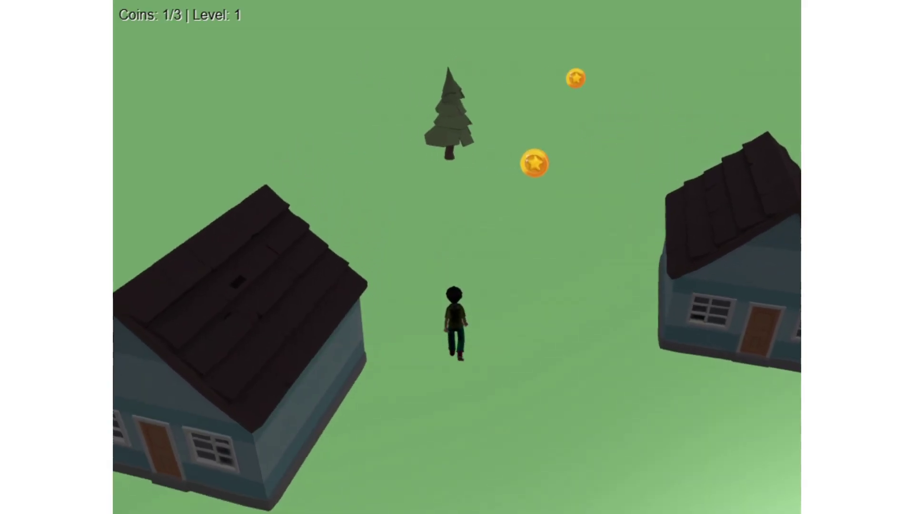
key("Up")
key("Left")
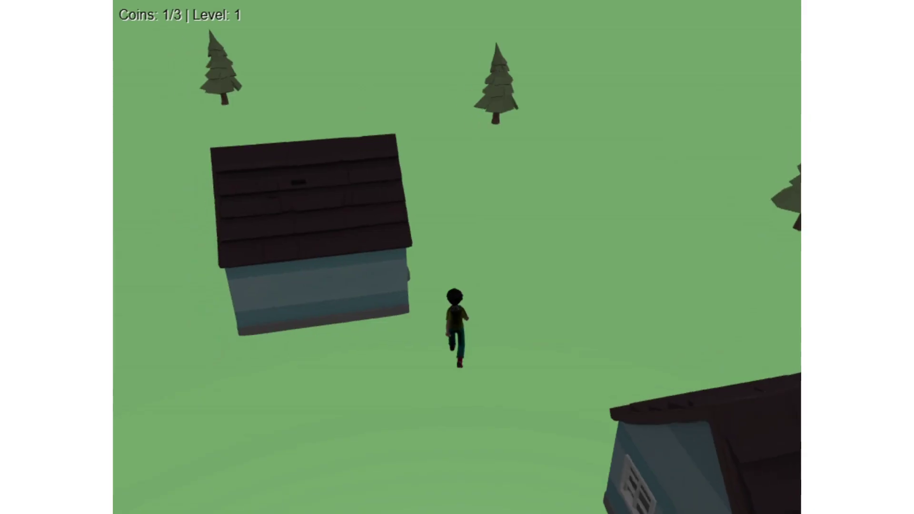
key("Up")
key("Left")
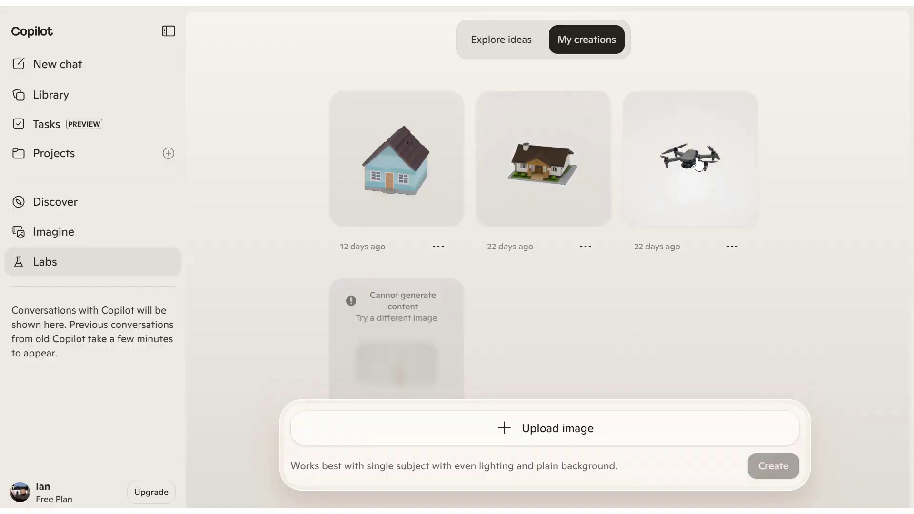
Step: In Copilot 3D, open the drone creation, inspect it up close with and without textures, and return to the creations
left_click(698, 162)
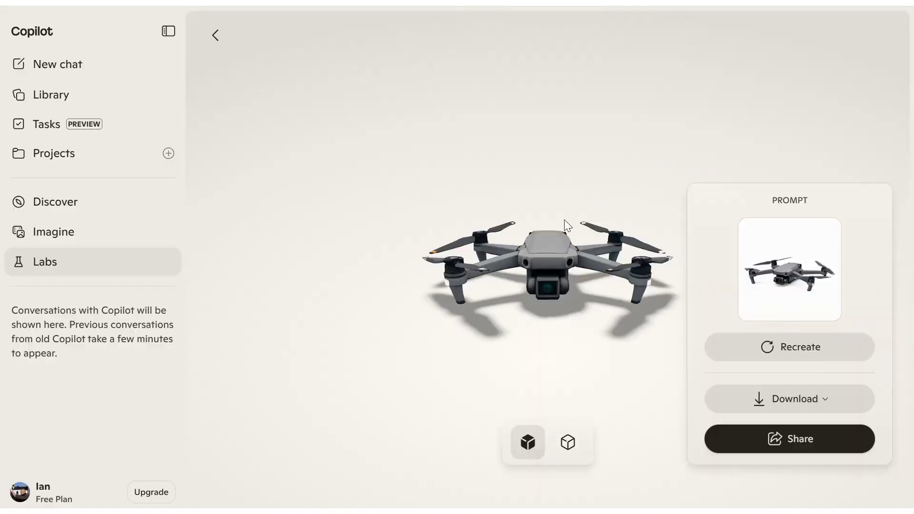
scroll(530, 247, "up", 5)
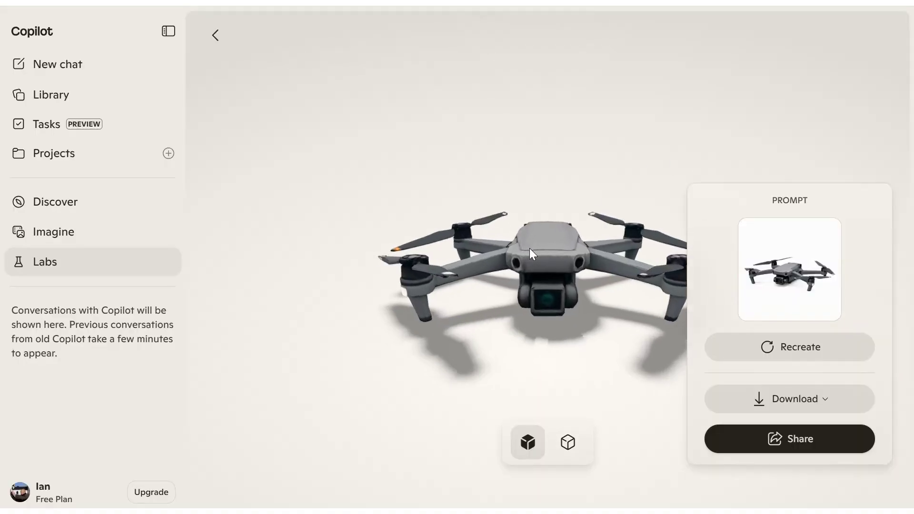
scroll(530, 248, "up", 5)
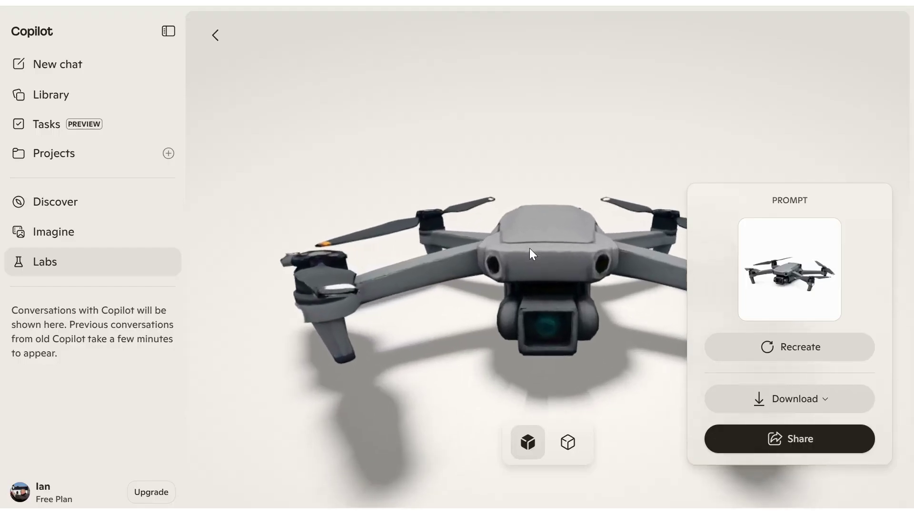
left_click_drag(524, 251, 396, 245)
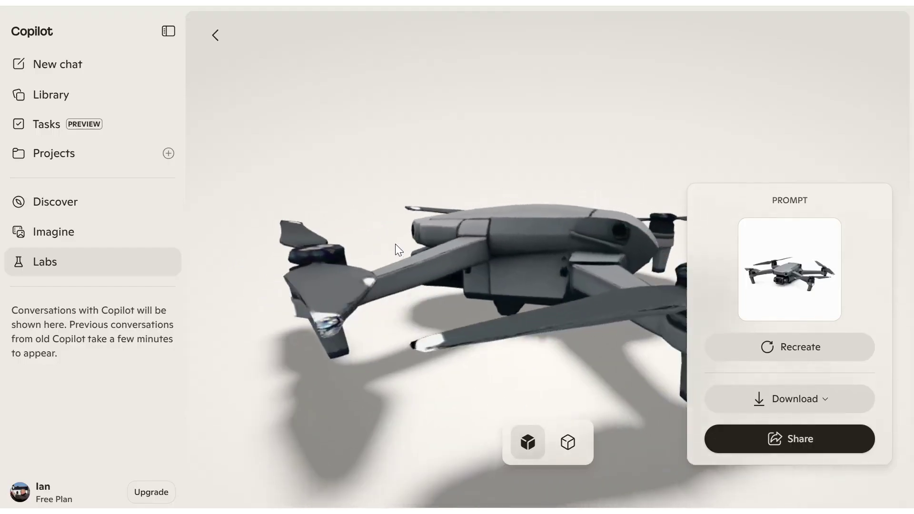
left_click(567, 450)
left_click_drag(406, 264, 587, 298)
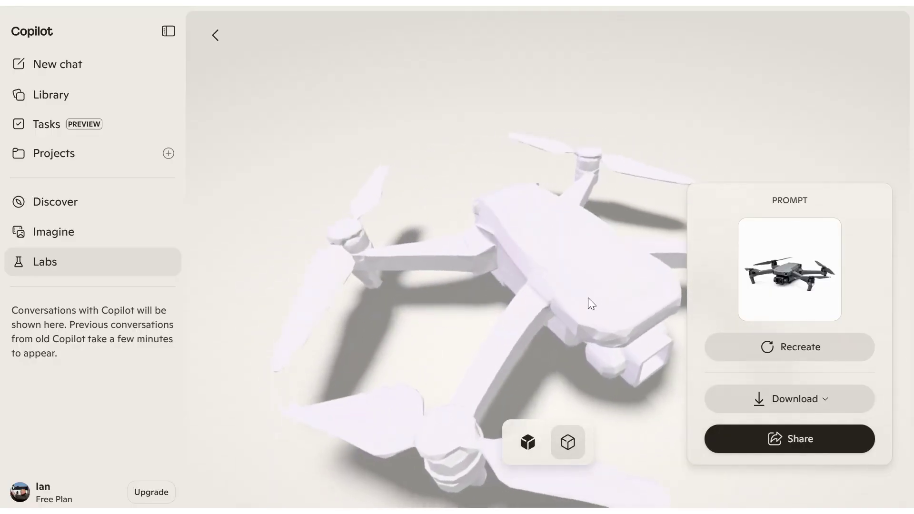
left_click(217, 36)
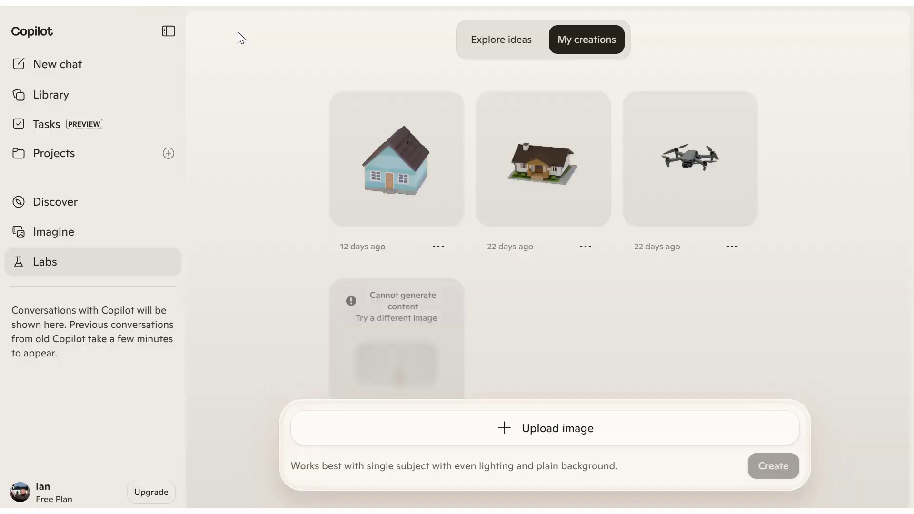
Step: Open the brown-roofed house creation with the porch and inspect it up close from the front and side
left_click(541, 158)
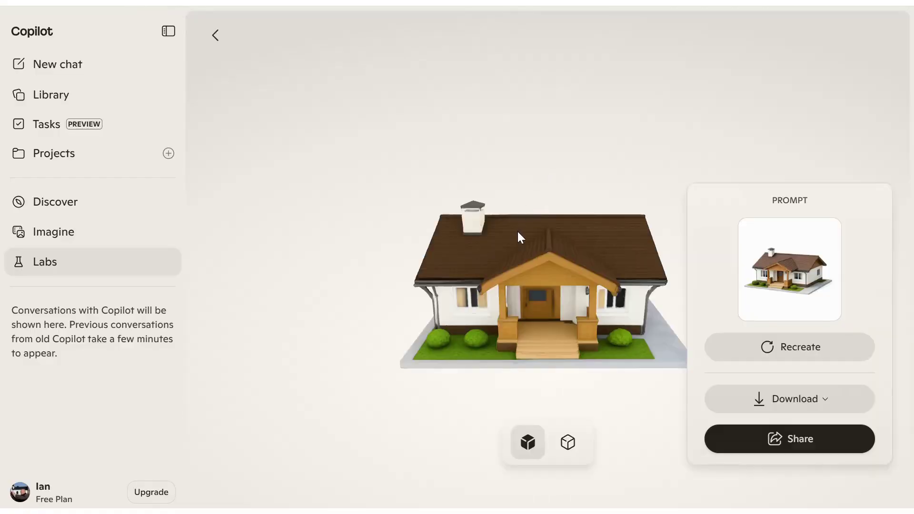
scroll(519, 238, "up", 5)
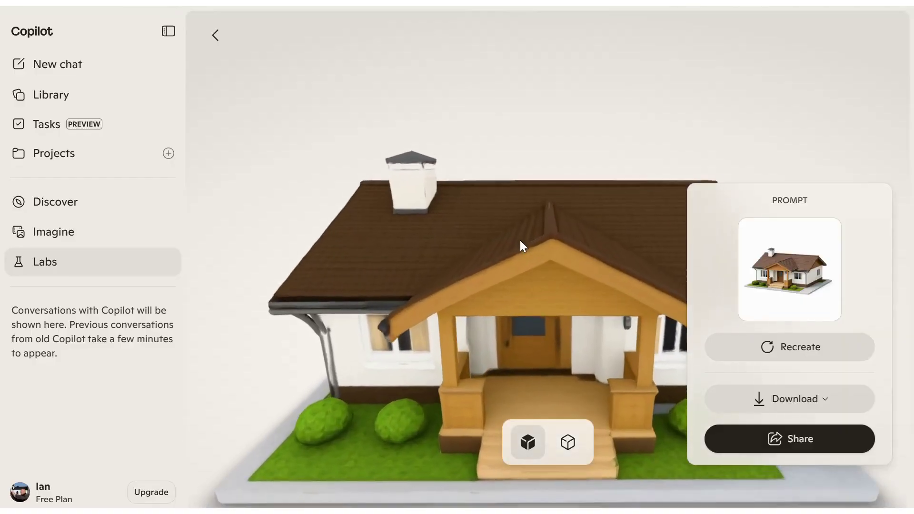
left_click_drag(530, 243, 461, 220)
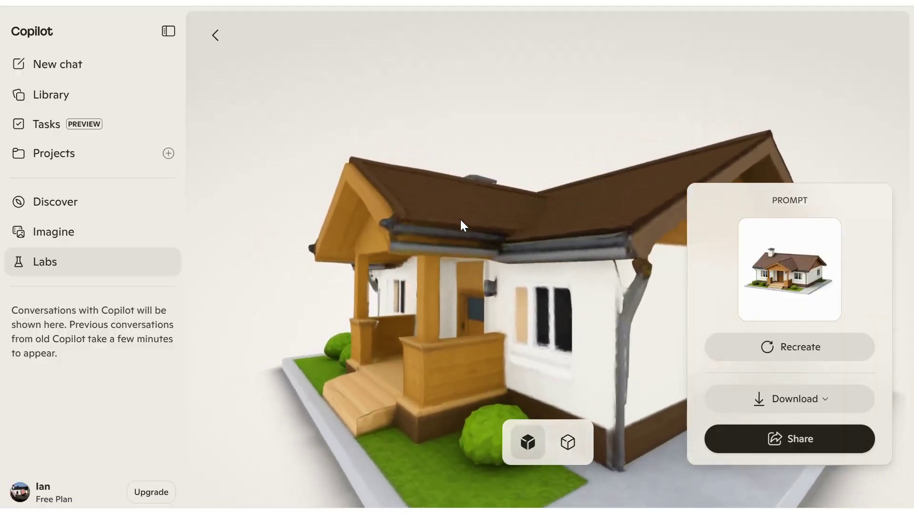